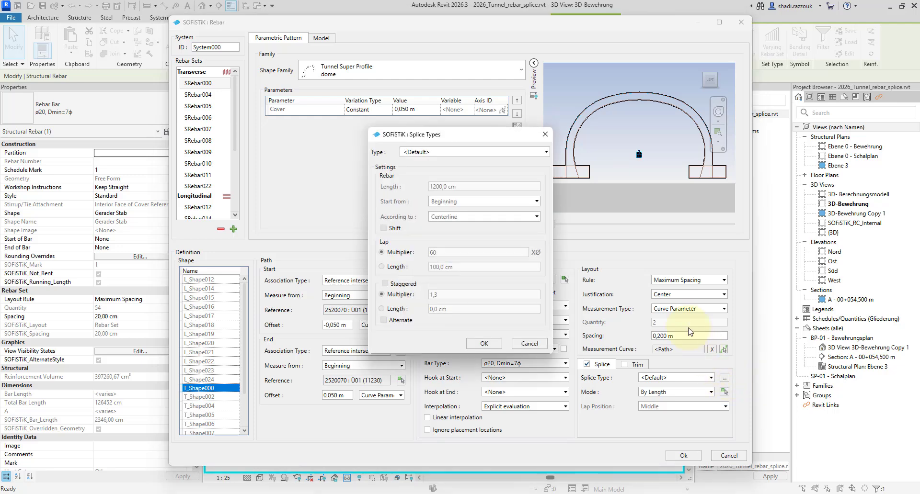
Step: Add a new splice type named S1
click(545, 152)
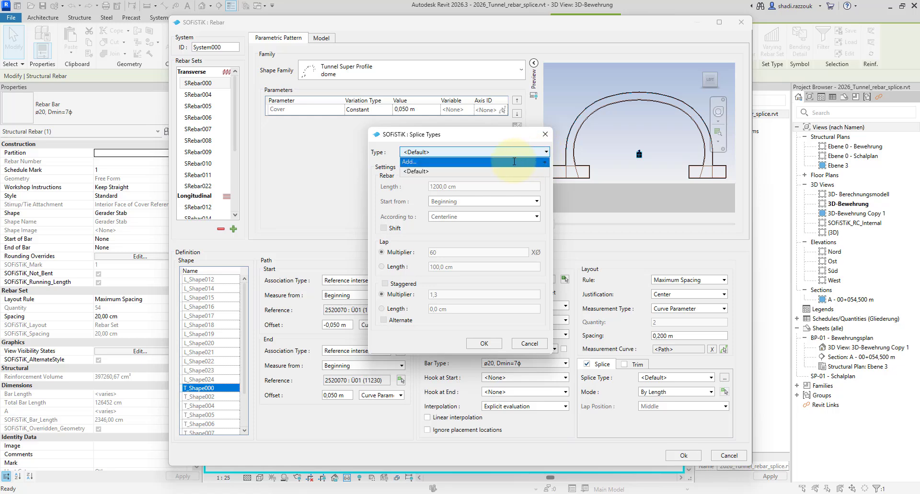
text(S1)
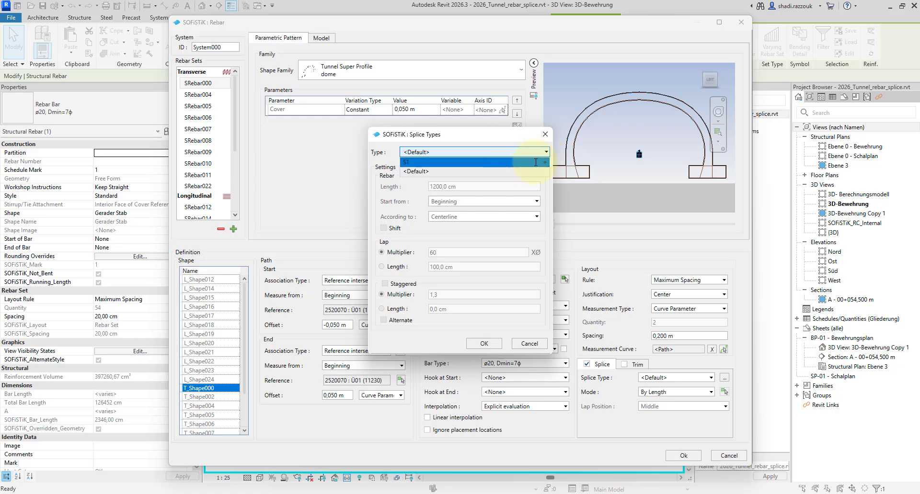
key(Return)
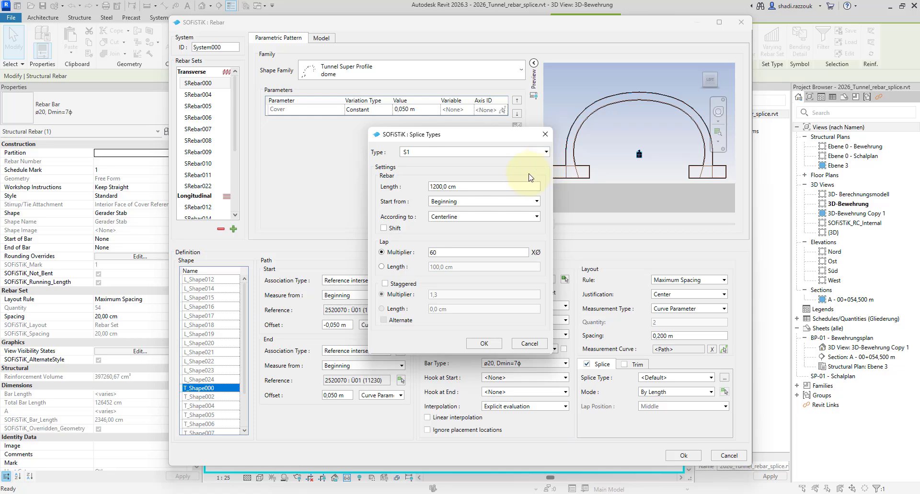
Step: Set splice type S1 to start from Middle according to Outside dimension, with Shift and Staggered enabled, and apply it to the tunnel rebar
click(483, 188)
click(483, 201)
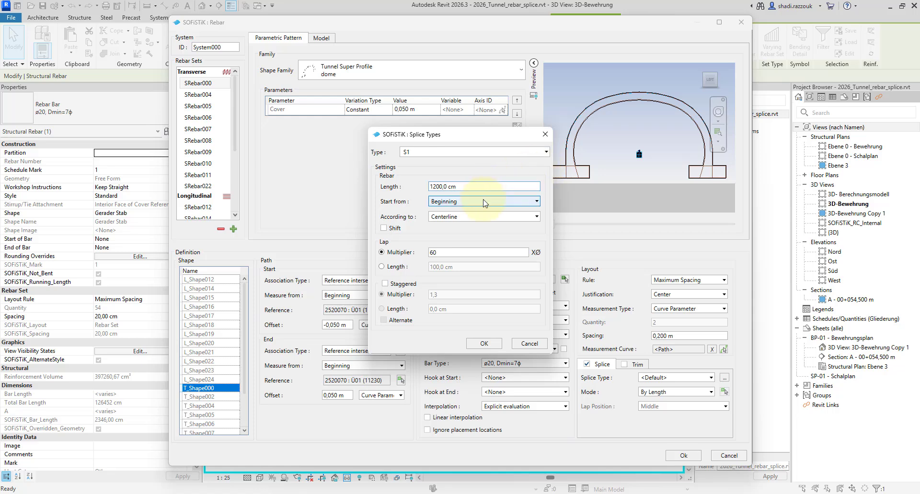
click(479, 219)
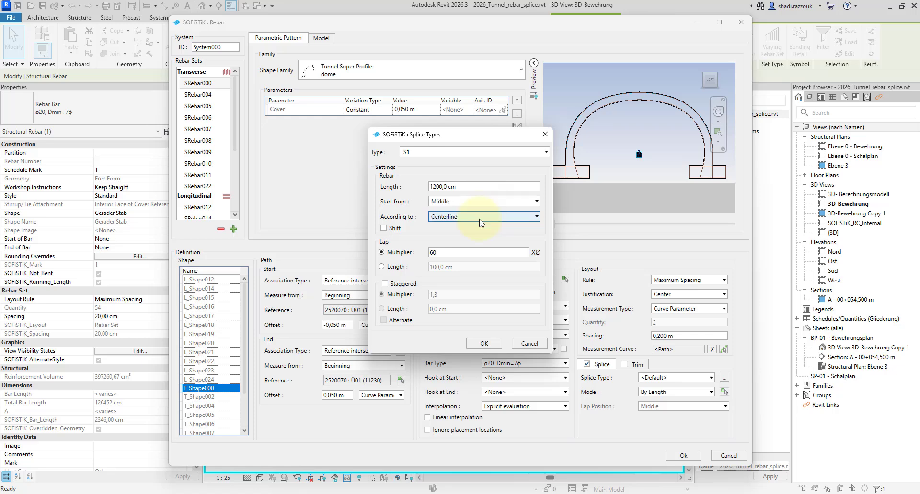
click(481, 222)
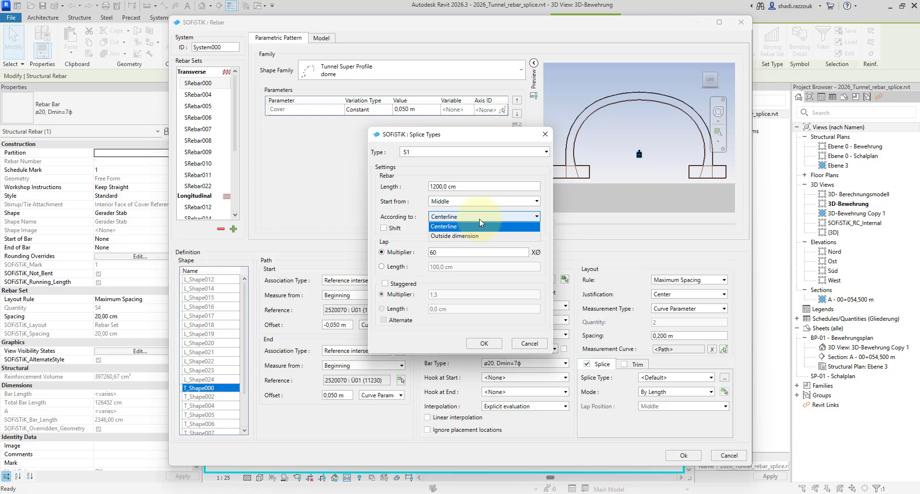
click(485, 236)
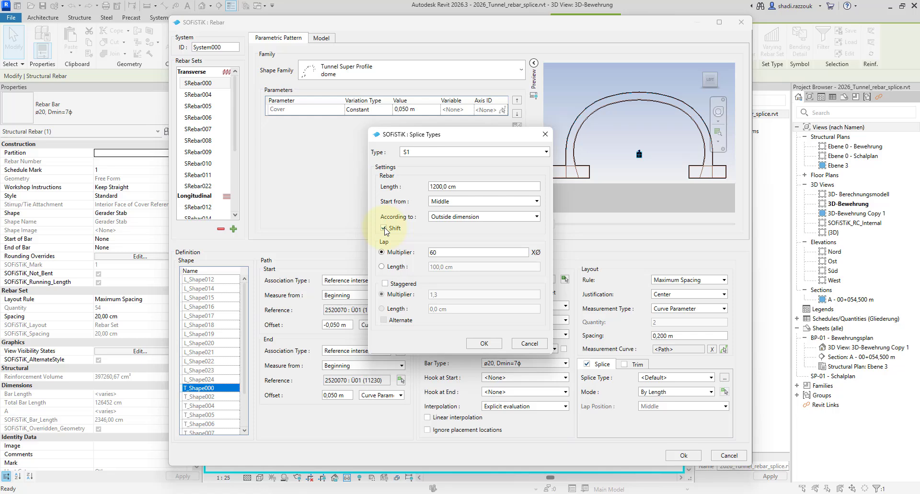
click(384, 284)
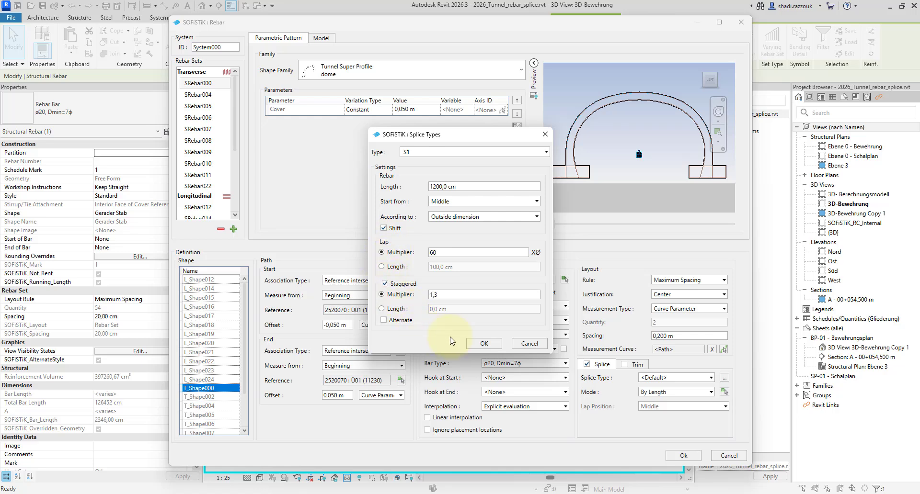
click(474, 344)
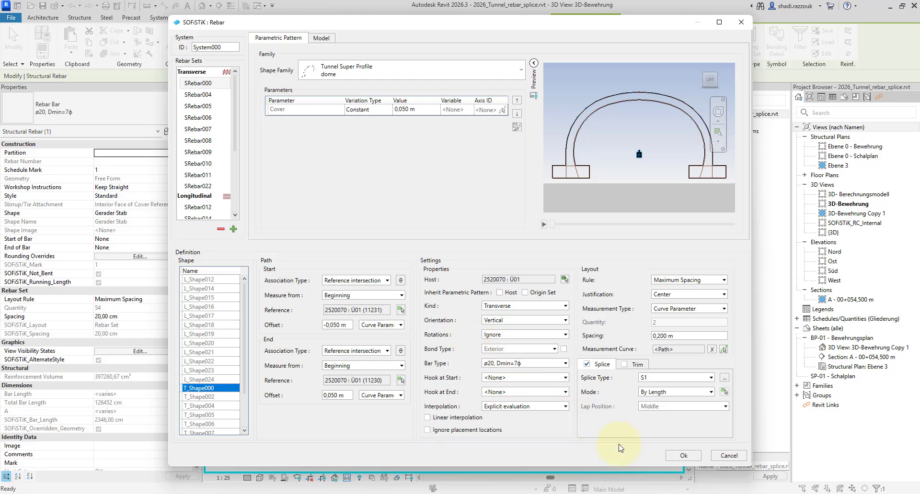
click(673, 456)
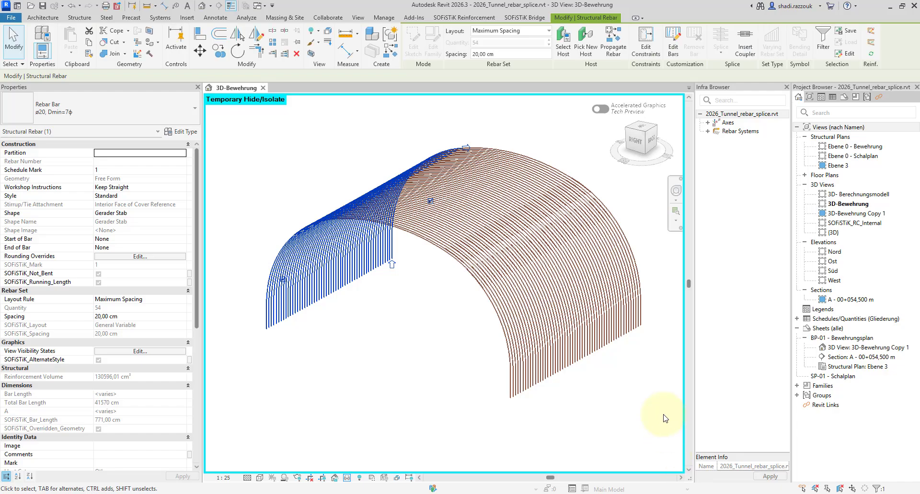
Step: Examine the staggered lap splices of the tunnel rebar from above, along both lap zones
click(643, 130)
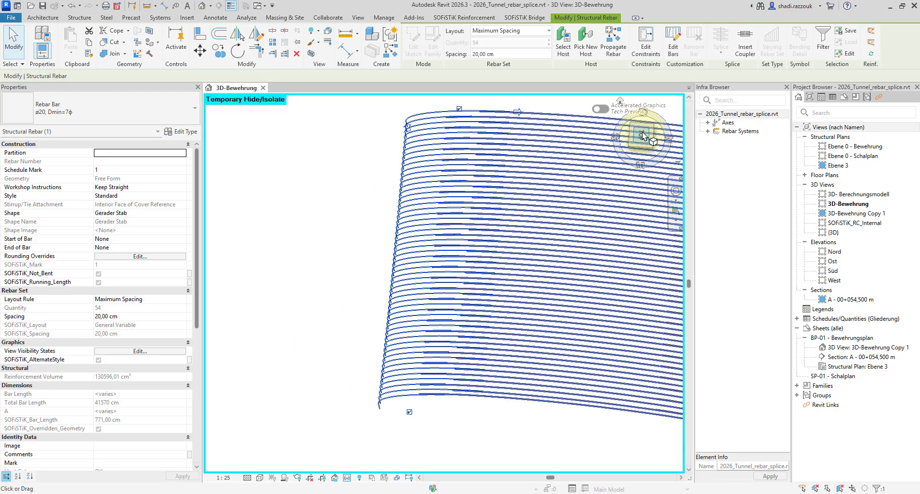
middle_drag(640, 298, 416, 323)
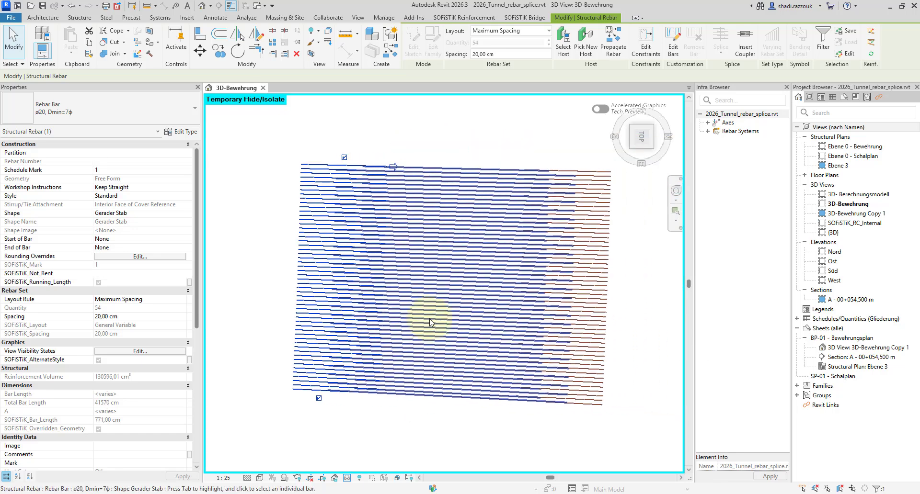
click(472, 443)
scroll(550, 418, up, 5)
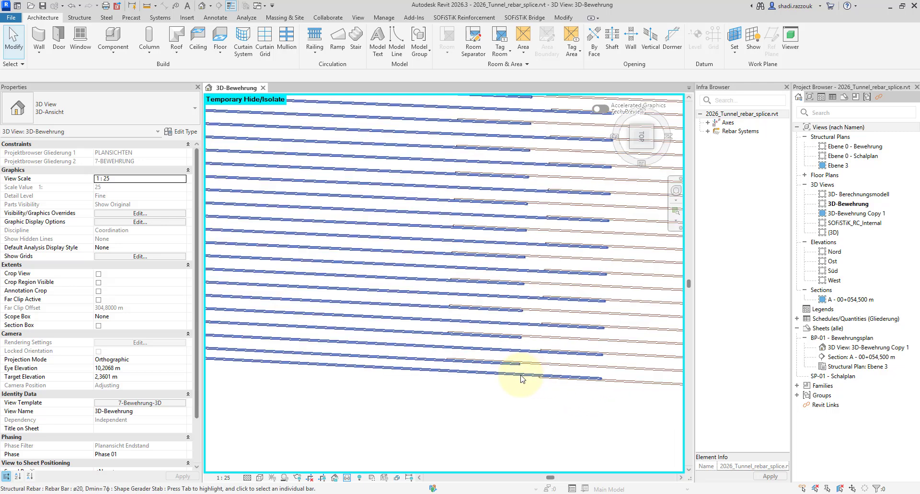
middle_drag(479, 405, 427, 449)
scroll(495, 372, down, 3)
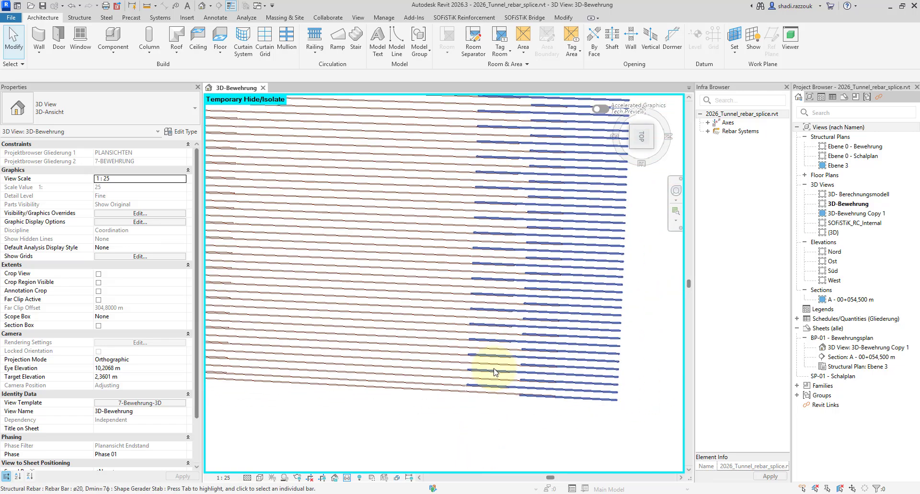
scroll(495, 372, down, 4)
Step: Edit the middle rebar segment's SOFiSTiK definition and add another splice type named S2
click(499, 362)
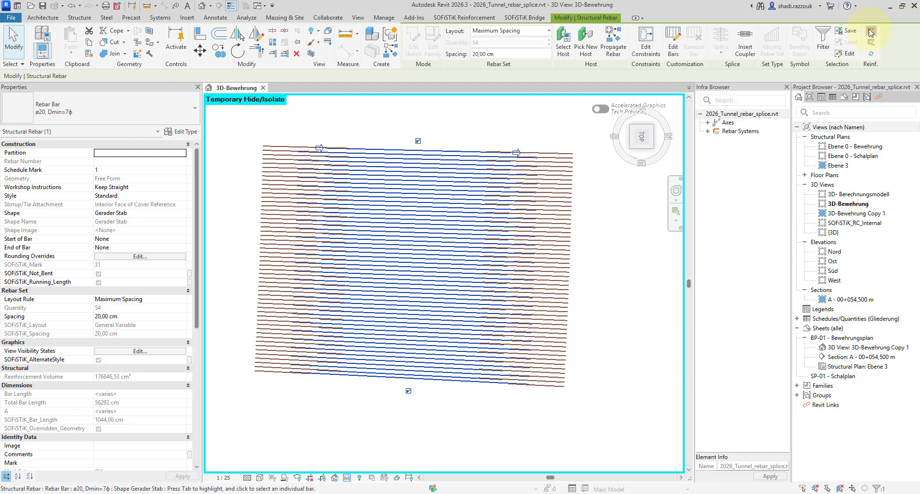
click(871, 32)
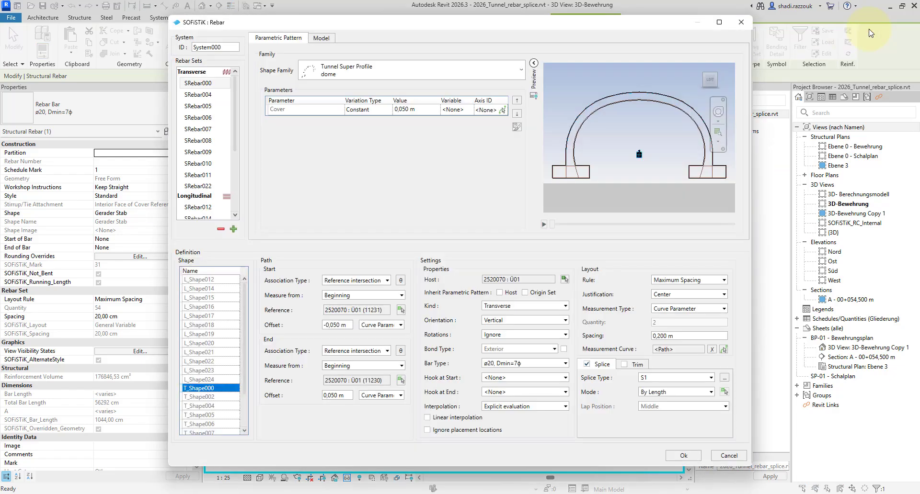
click(725, 378)
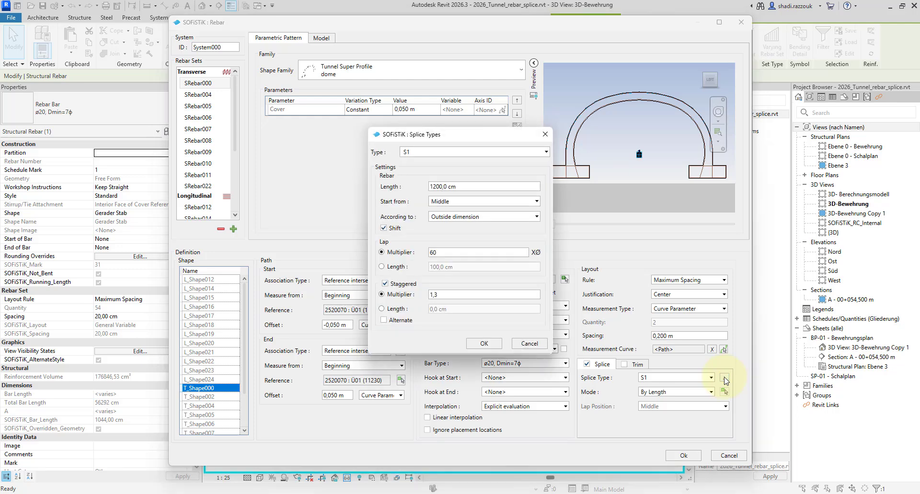
click(541, 152)
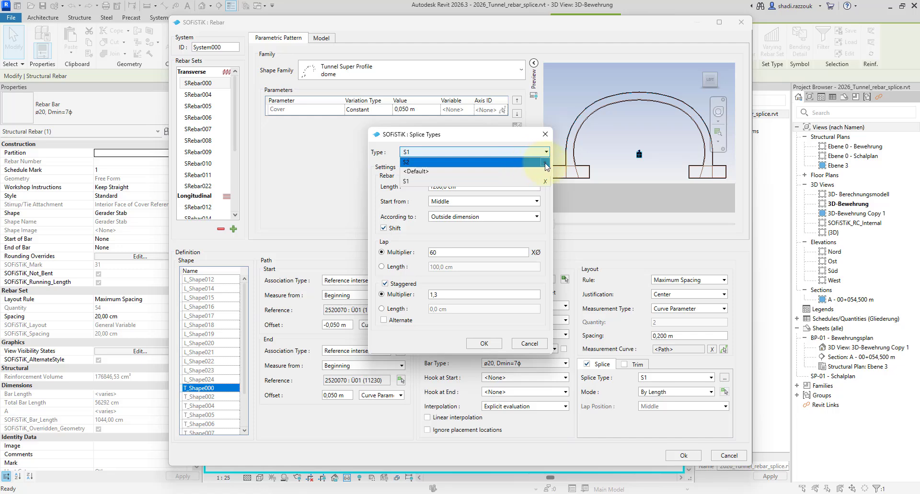
click(545, 163)
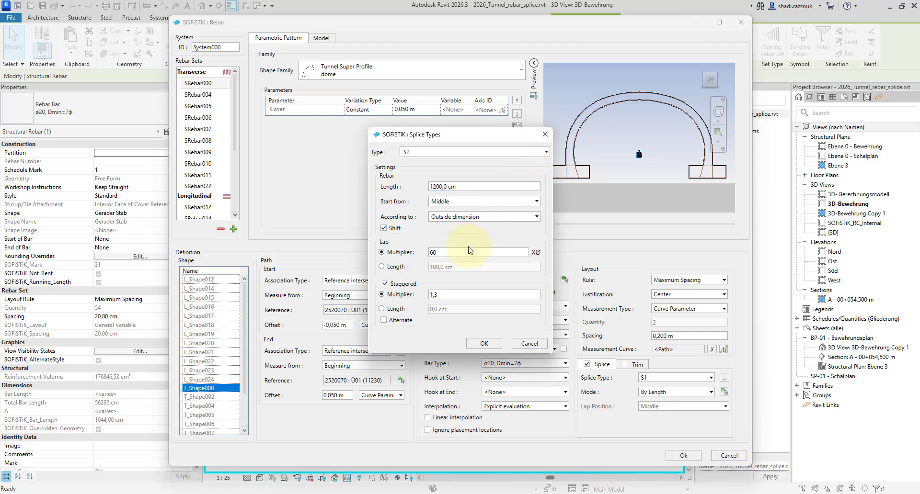
Step: Turn off Staggered in splice type S2 and apply the type to the tunnel rebar
click(385, 284)
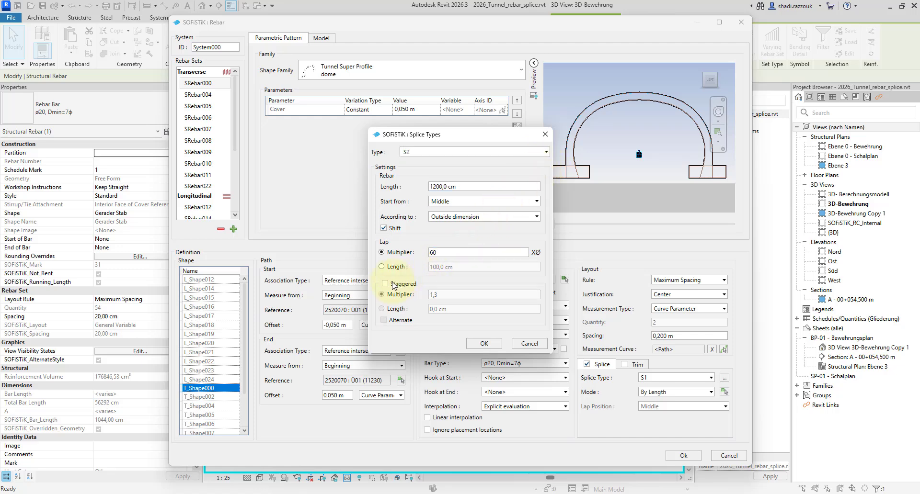
click(482, 343)
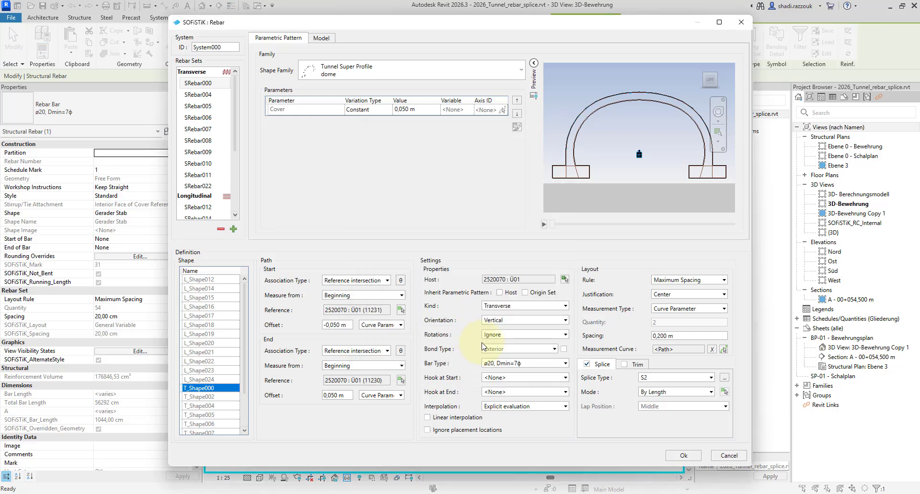
click(680, 455)
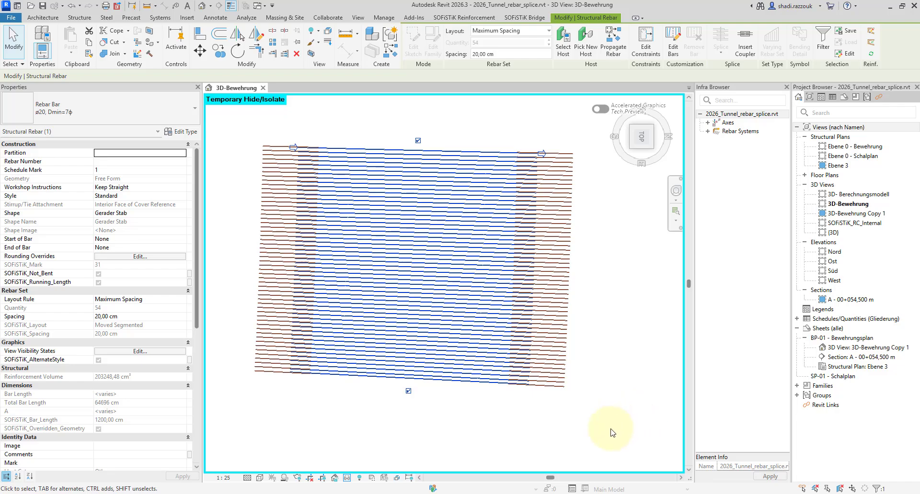
Step: Set the maximum spacing of the spliced side-wall rebar segment to 25 cm
shift+middle_drag(611, 432, 573, 236)
middle_drag(591, 424, 625, 384)
click(625, 383)
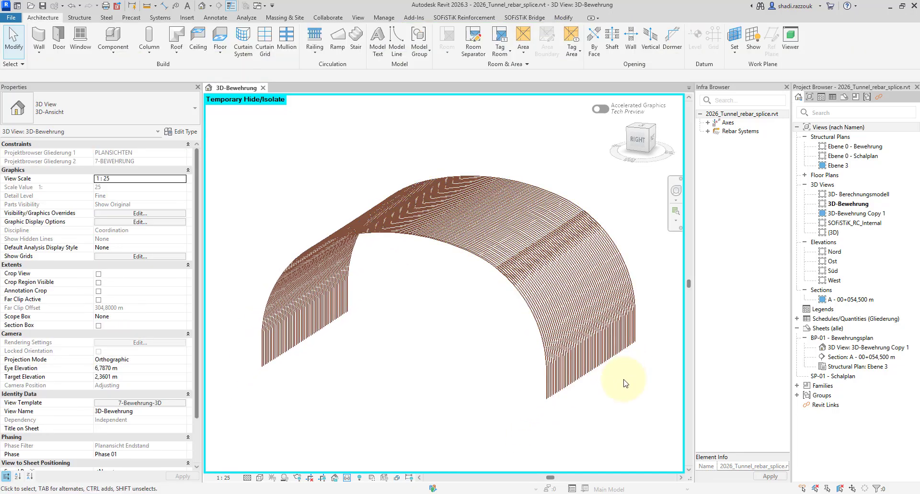
click(587, 275)
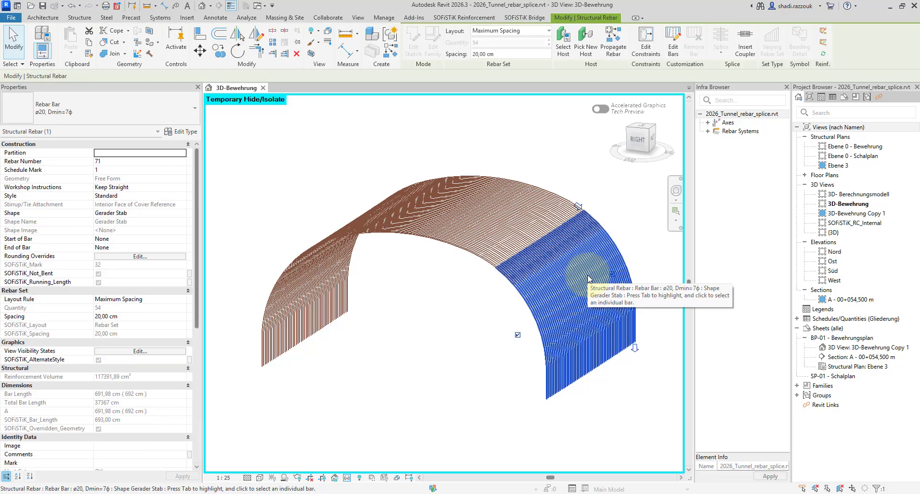
shift+middle_drag(588, 279, 525, 205)
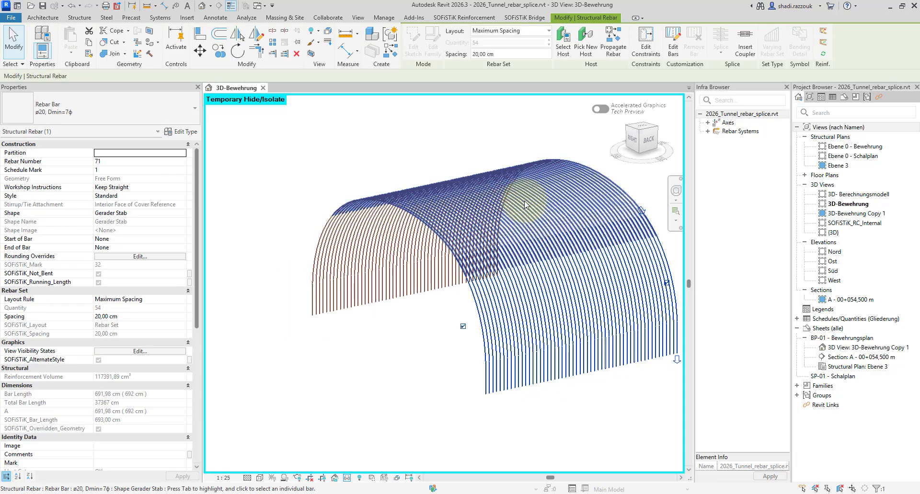
click(531, 54)
text(25)
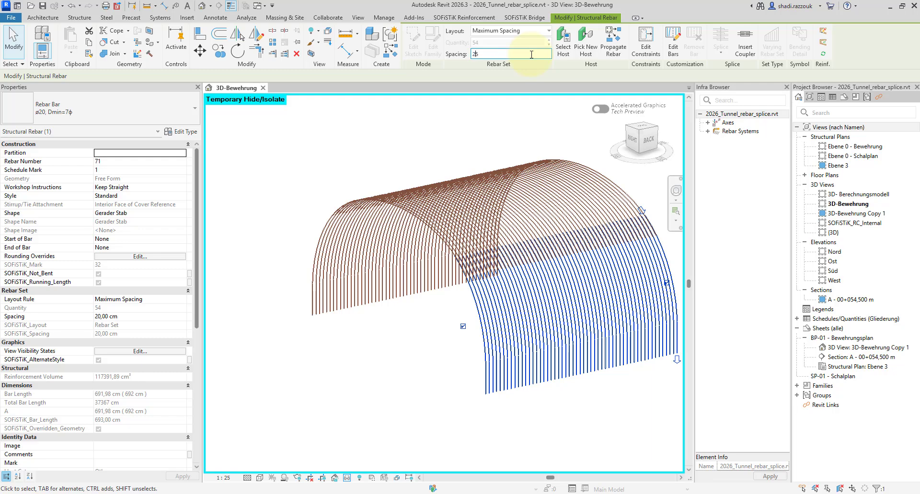
key(Return)
click(509, 106)
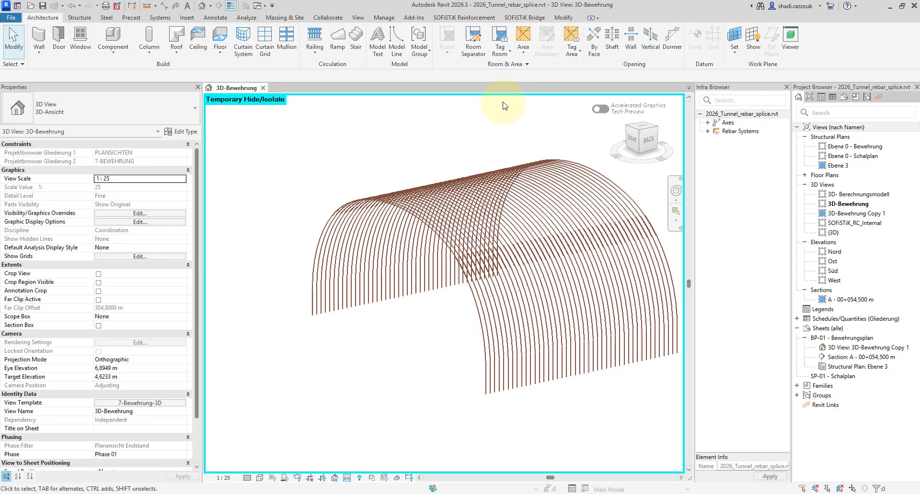
Step: Change the bar type of the same side-wall rebar segment to ø16, Dmin=4ϕ
middle_drag(498, 125, 474, 129)
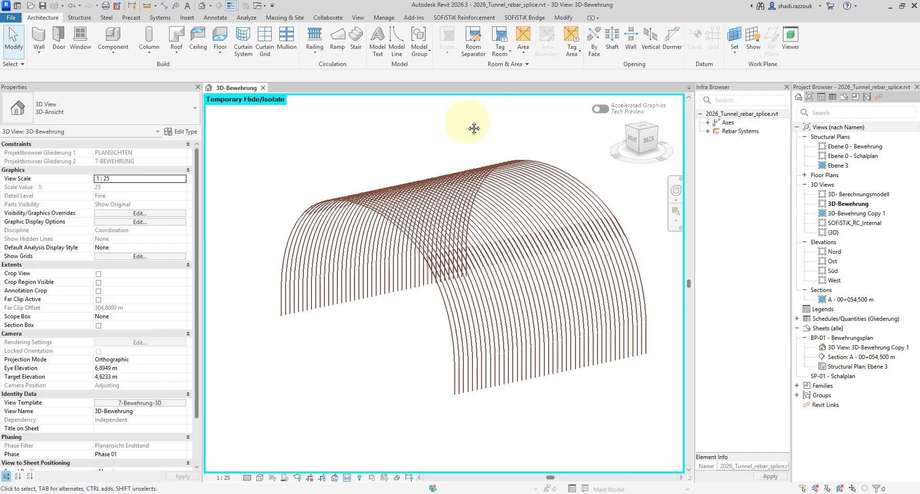
click(495, 310)
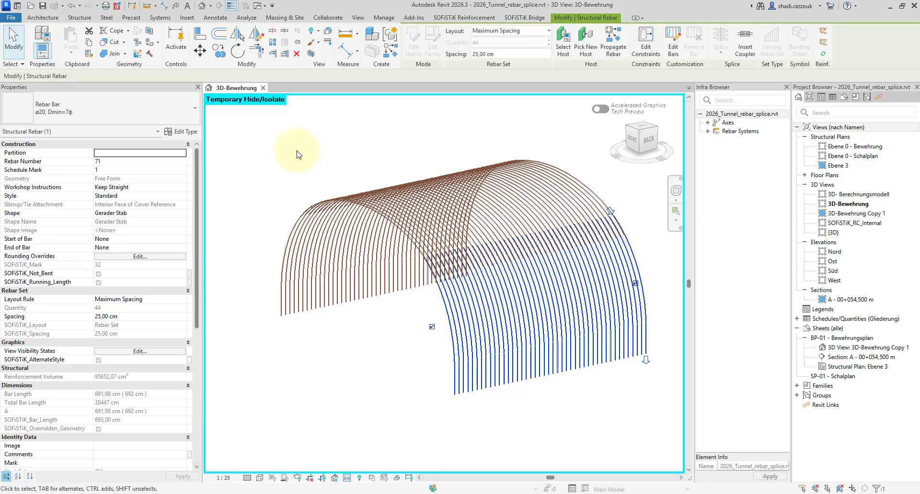
click(190, 120)
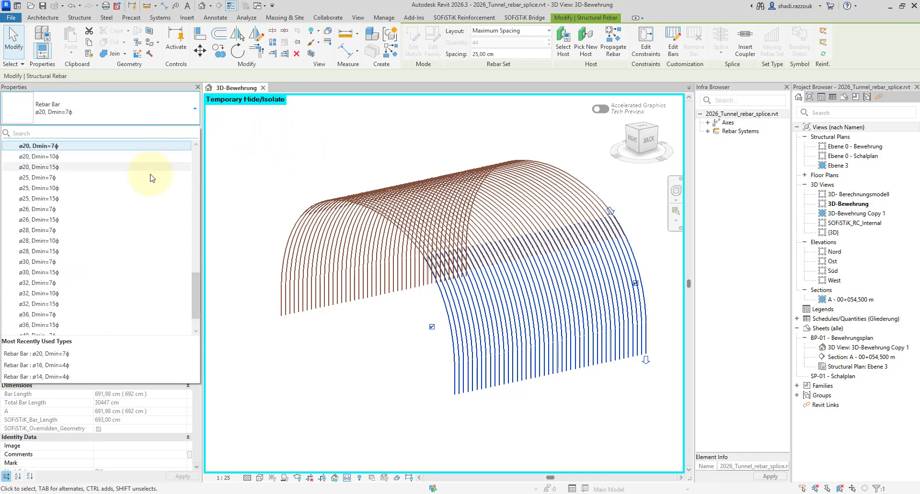
scroll(138, 218, up, 2)
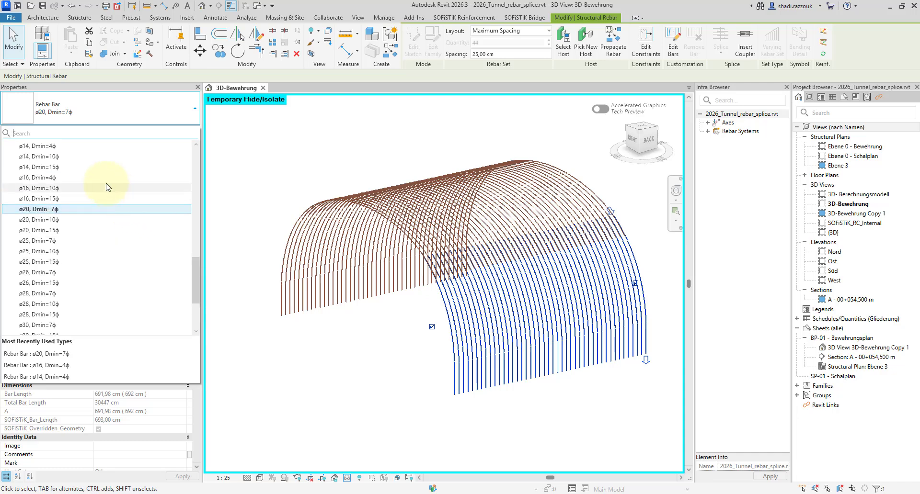
click(162, 208)
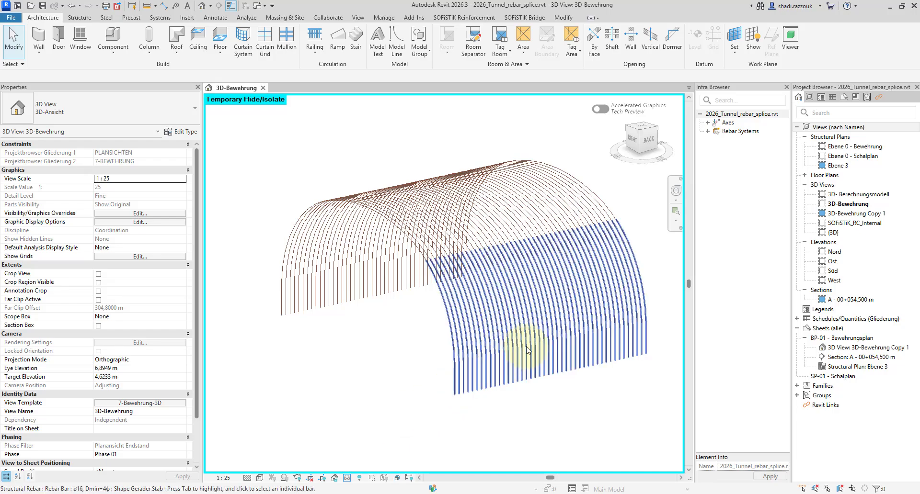
Step: Inspect the side-wall bars and their lap with the adjoining rebar segment up close
scroll(518, 342, up, 2)
scroll(411, 322, up, 2)
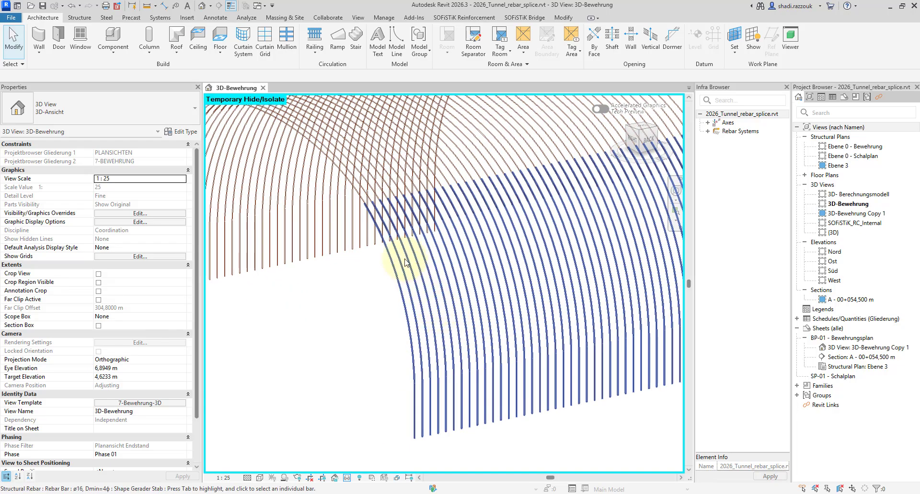
scroll(373, 211, up, 2)
scroll(368, 203, down, 2)
scroll(382, 222, down, 2)
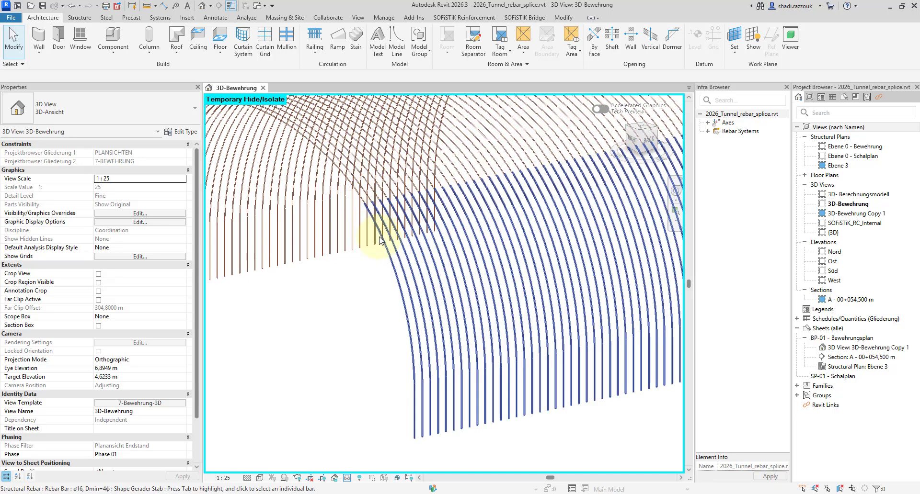
scroll(419, 309, down, 2)
scroll(419, 309, down, 2)
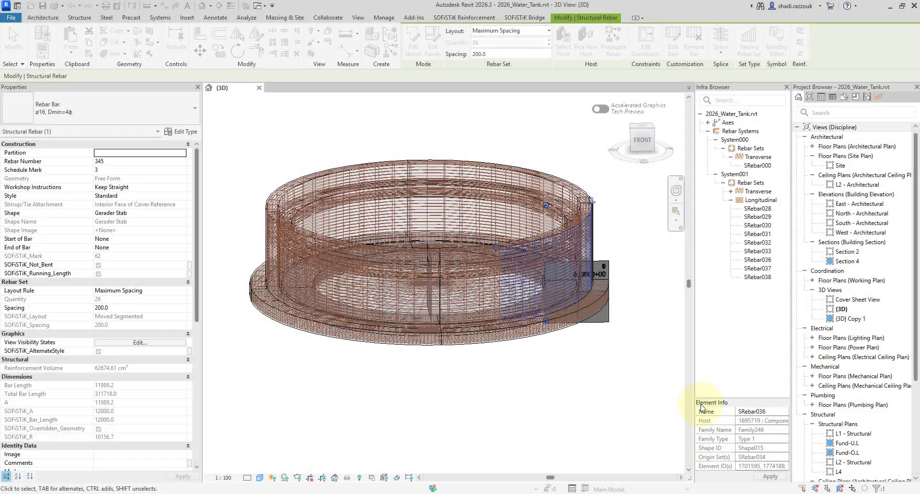
Step: Select all segments of the longitudinal rebar set SRebar036 in the water tank and isolate them in the 3D view
click(757, 260)
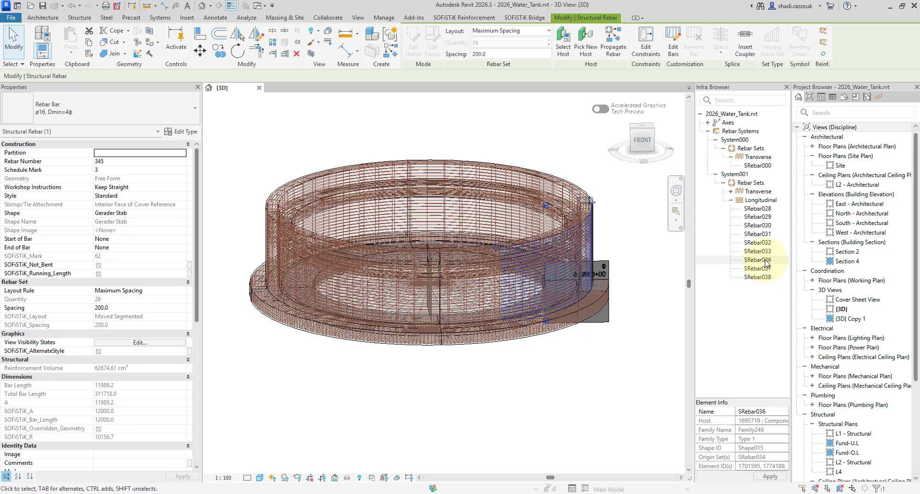
right_click(766, 260)
click(777, 267)
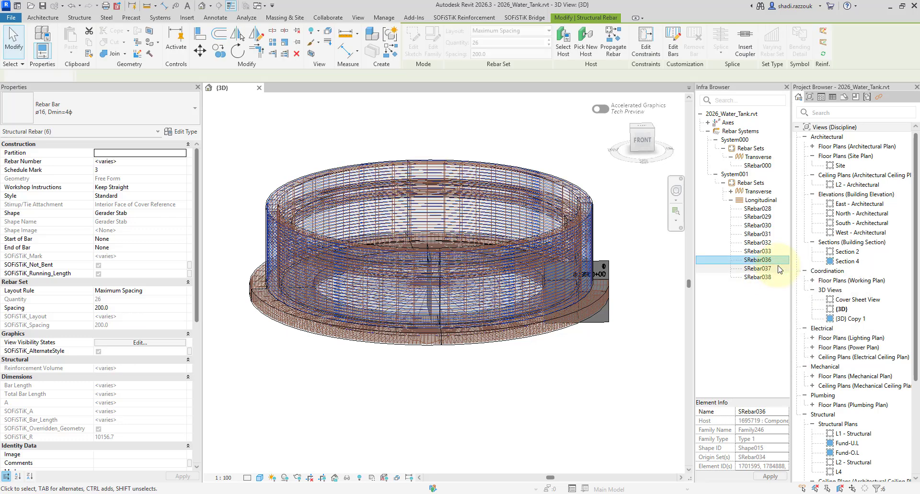
right_click(761, 262)
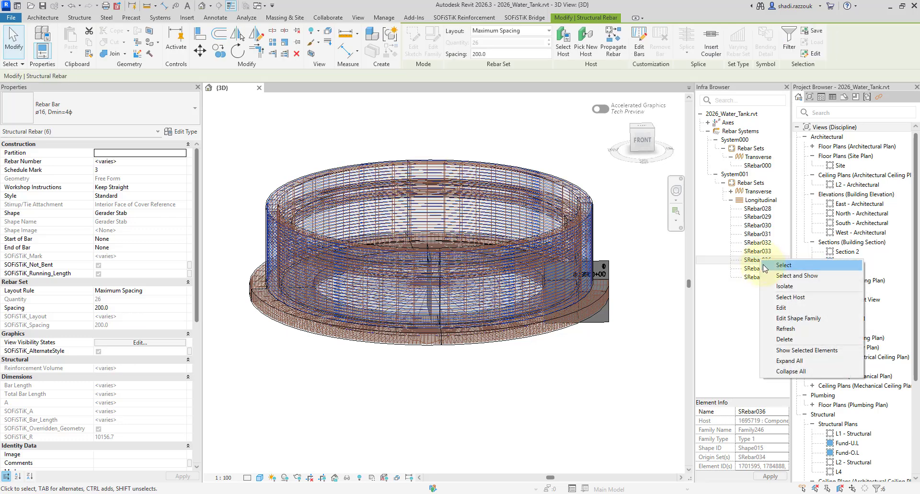
click(779, 287)
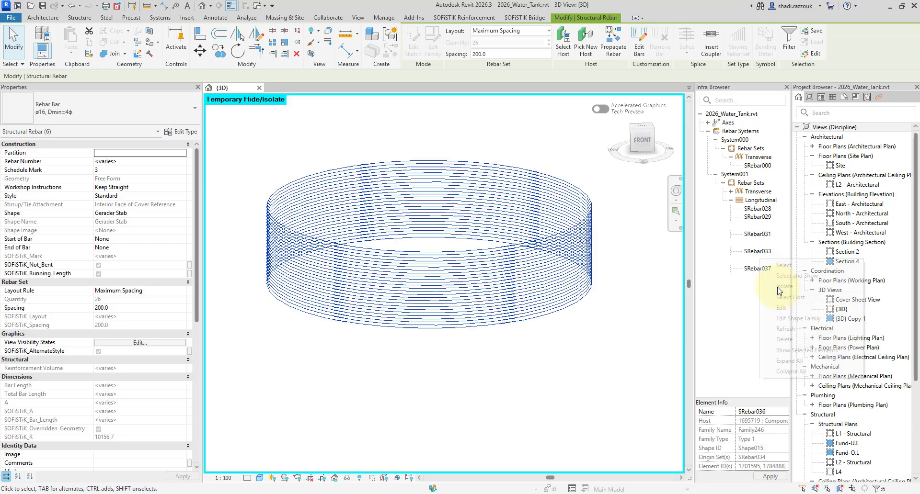
Step: Examine the front segment and its neighbour in the isolated wall ring, including the segment's SOFiSTiK length properties
click(544, 296)
click(478, 299)
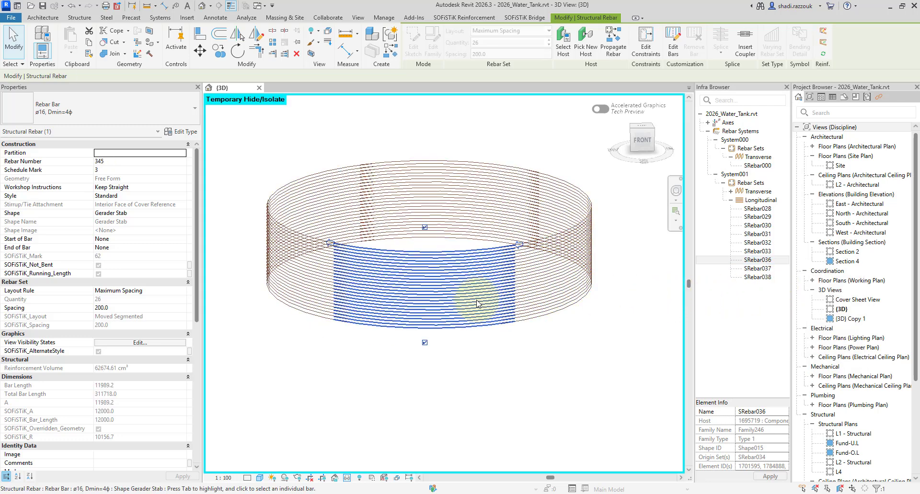
drag(342, 283, 312, 281)
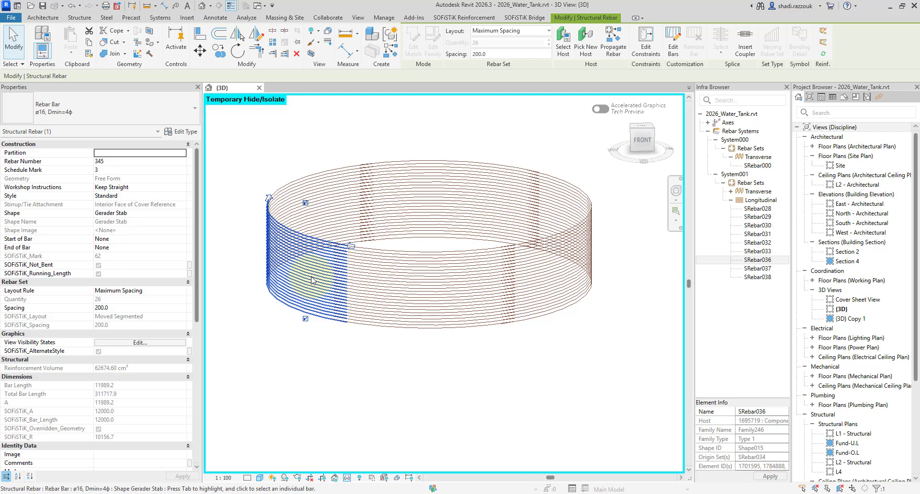
click(132, 413)
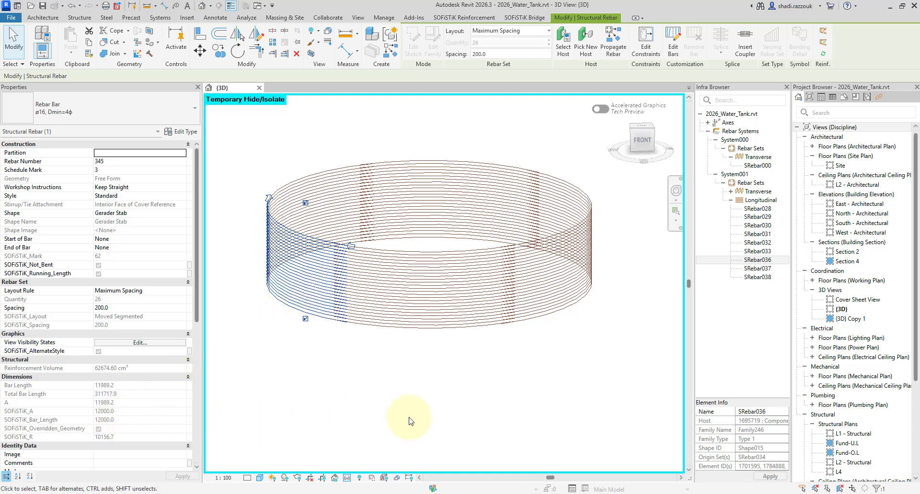
click(460, 417)
Step: Select and isolate the longitudinal rebar set SRebar033 and view it from the top
click(783, 259)
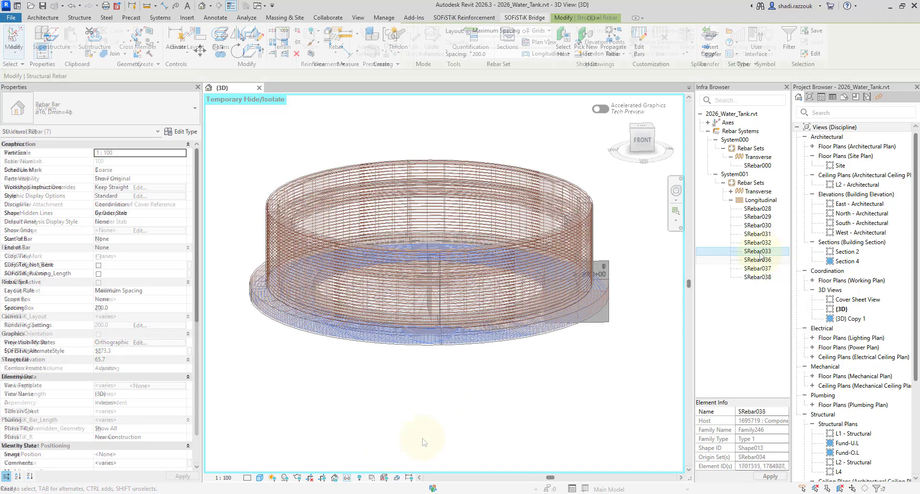
right_click(759, 253)
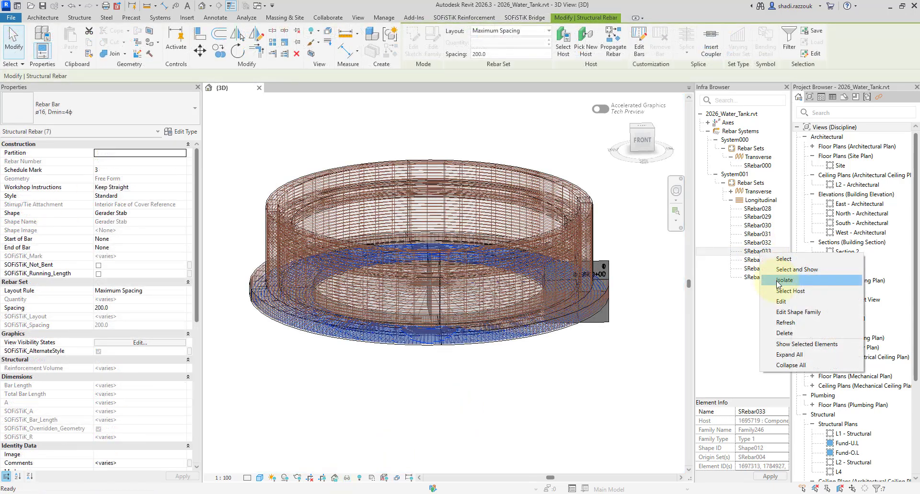
click(778, 281)
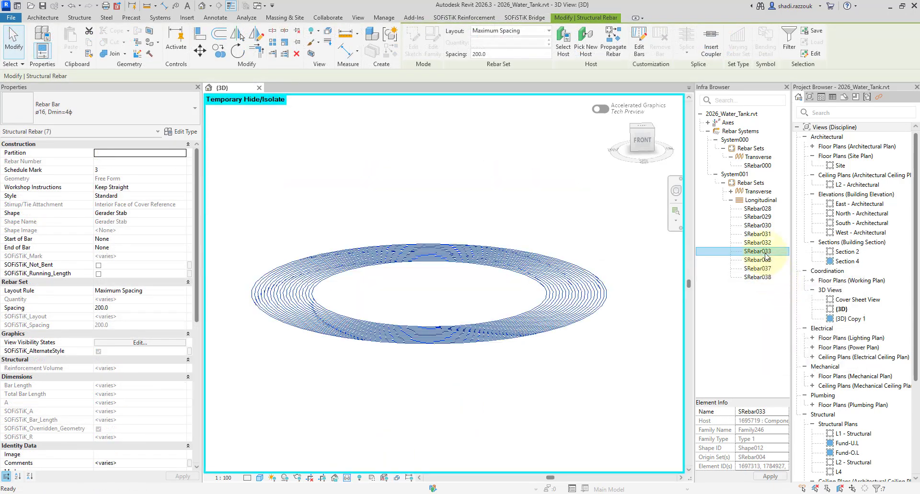
key(Escape)
click(643, 129)
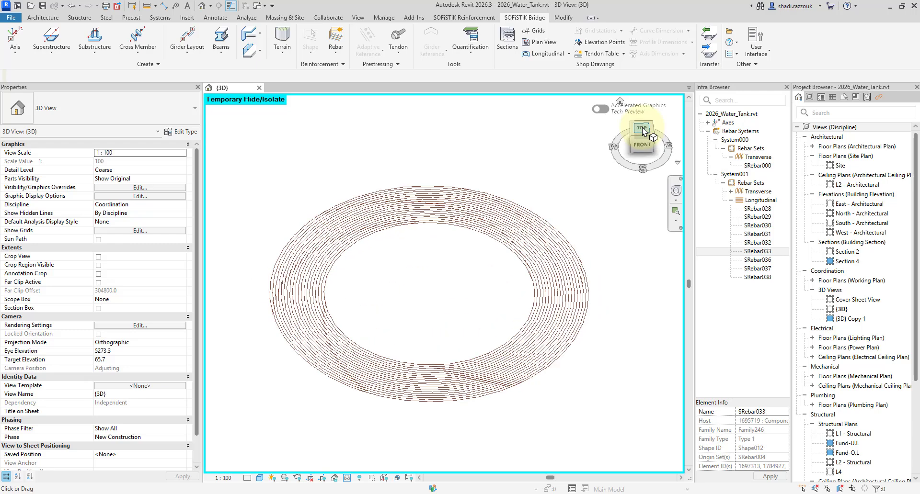
Step: Examine individual spliced segments of the isolated base ring and how their laps run across the bars
click(557, 366)
click(389, 375)
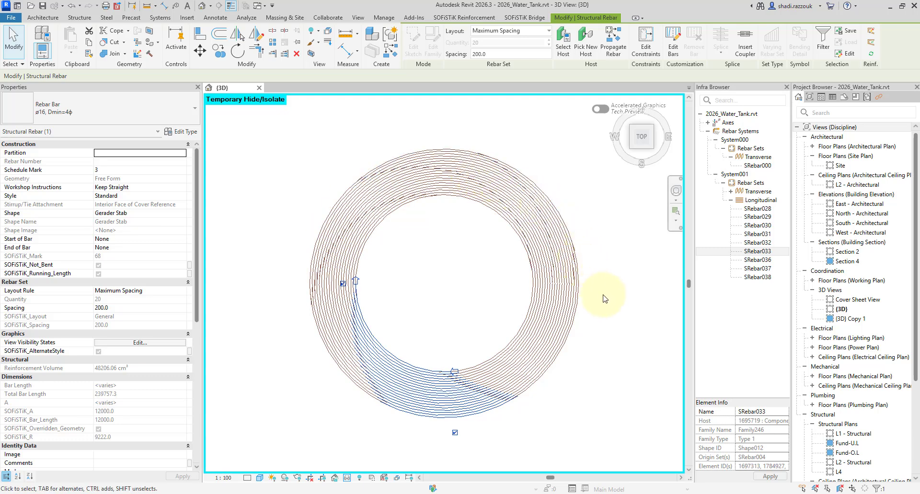
click(612, 318)
shift+middle_drag(611, 328, 622, 164)
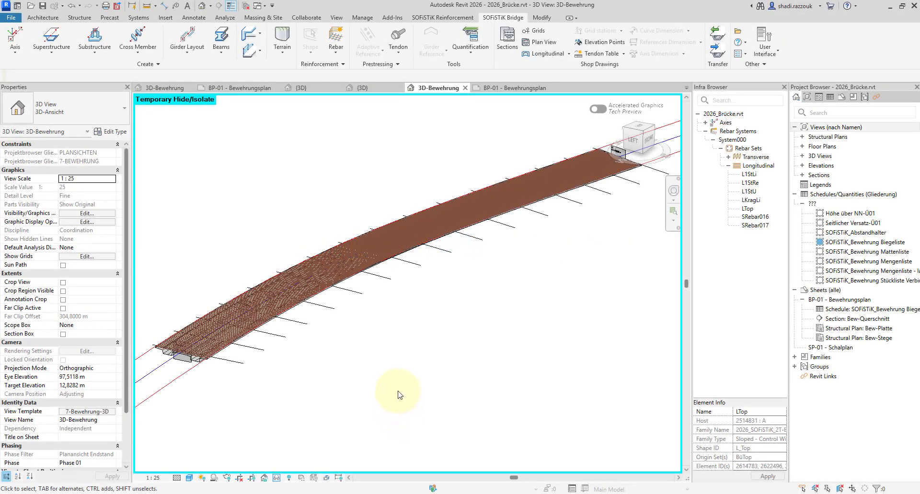
Step: In the bridge model 2026_Brücke, open the SOFiSTiK rebar definition of the deck's longitudinal set LTop for editing
shift+middle_drag(396, 390, 467, 354)
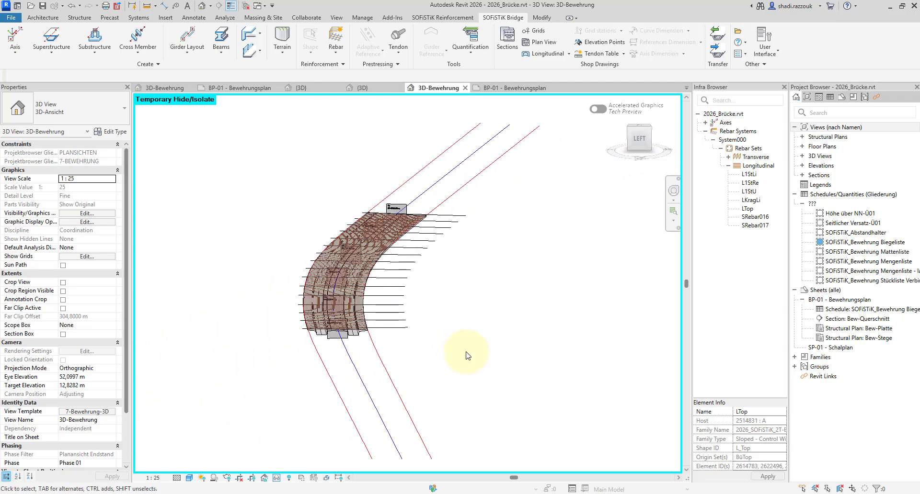
scroll(365, 308, up, 3)
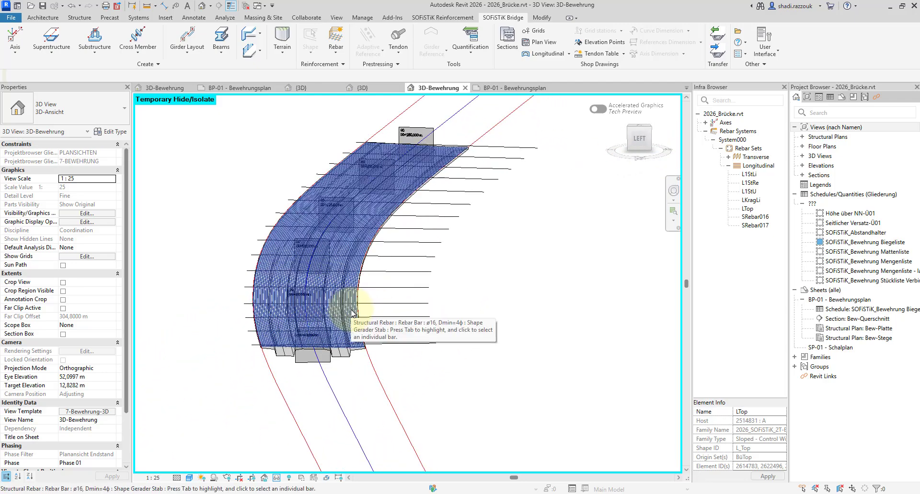
shift+middle_drag(352, 313, 638, 159)
scroll(473, 311, up, 4)
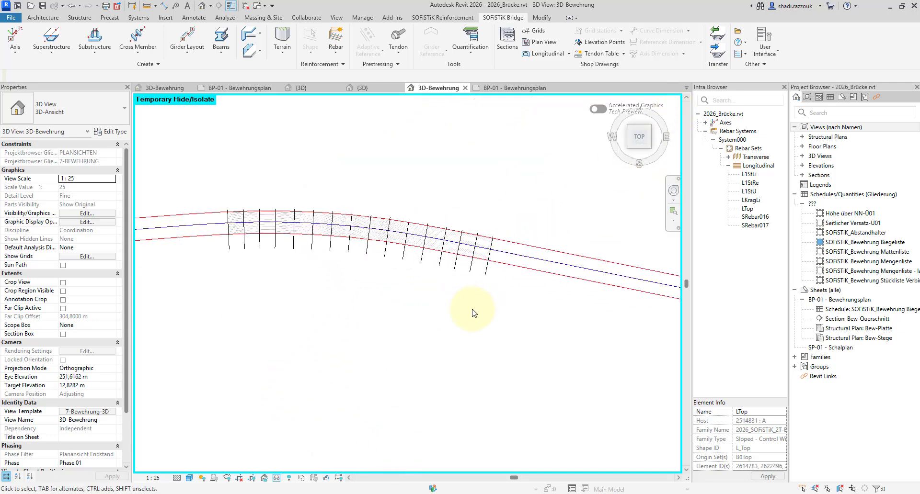
scroll(317, 284, up, 3)
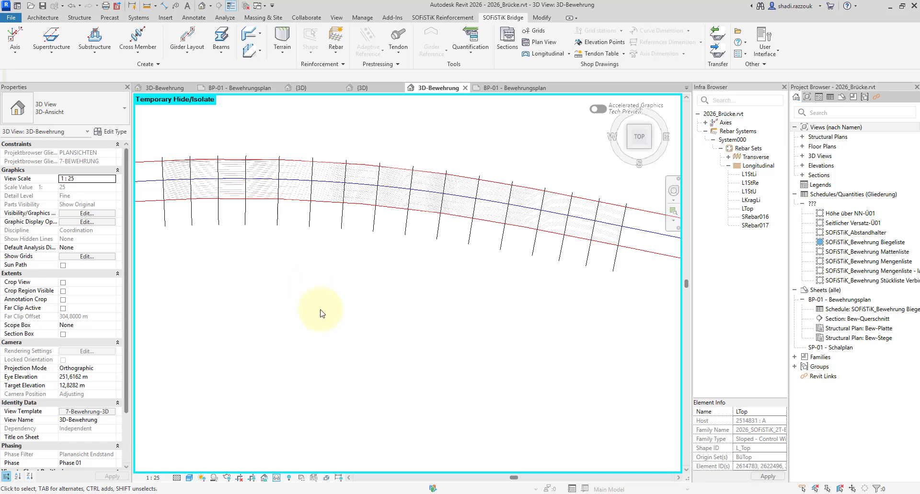
middle_drag(320, 314, 331, 347)
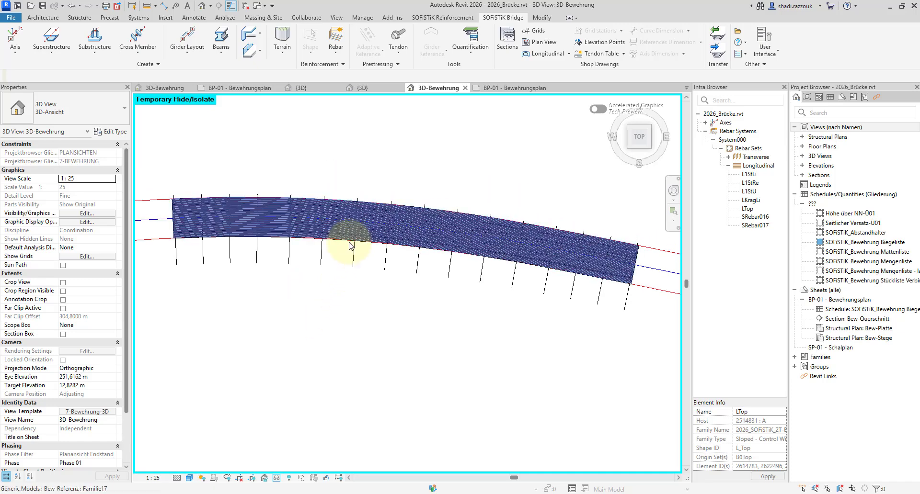
click(341, 225)
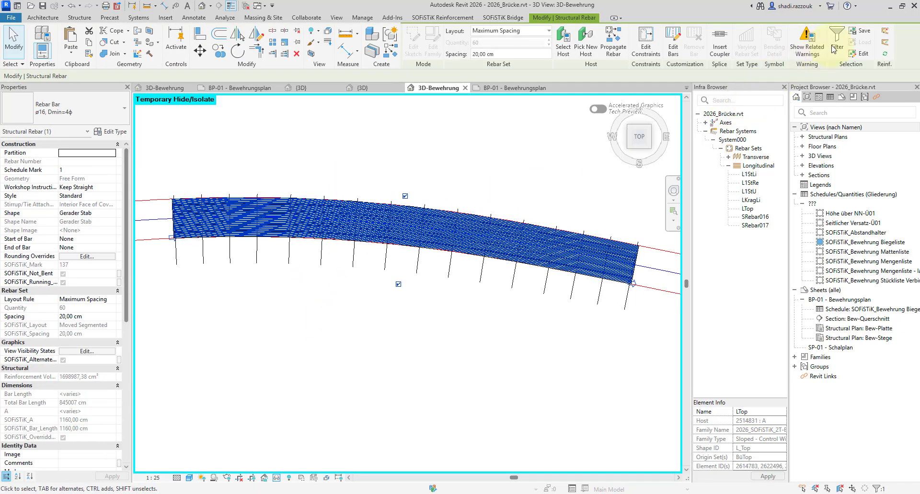
click(885, 32)
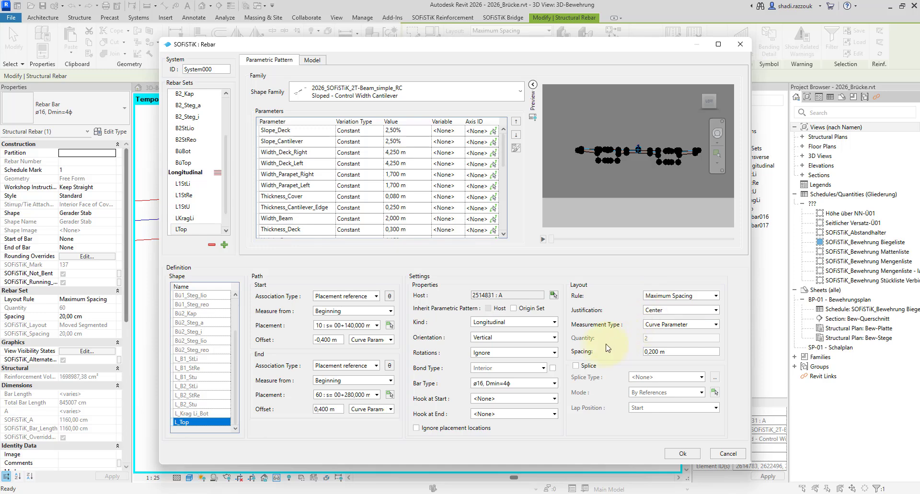
Step: Enable splicing for LTop with splice type T1, mode By References and lap position Start
click(659, 377)
click(664, 397)
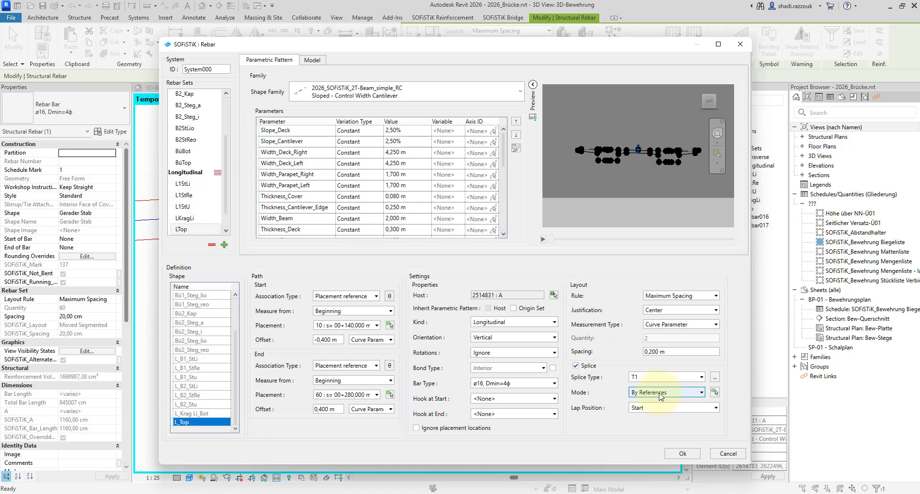
click(660, 394)
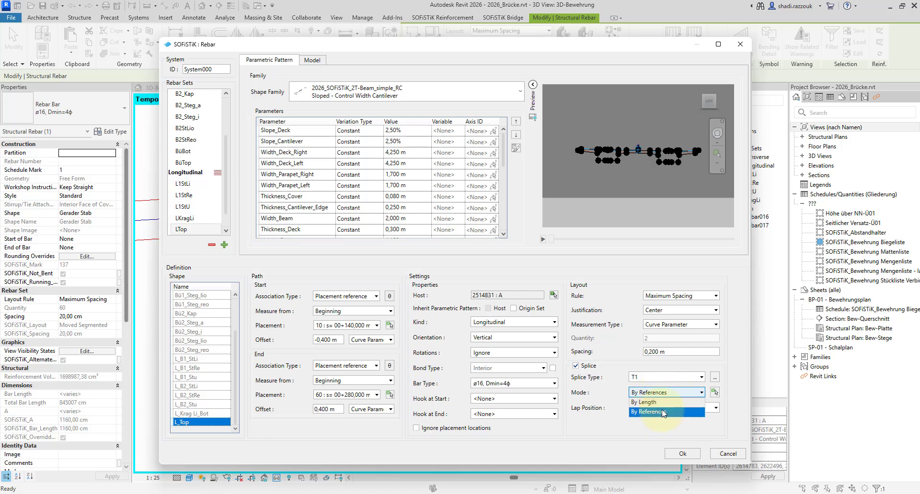
click(661, 413)
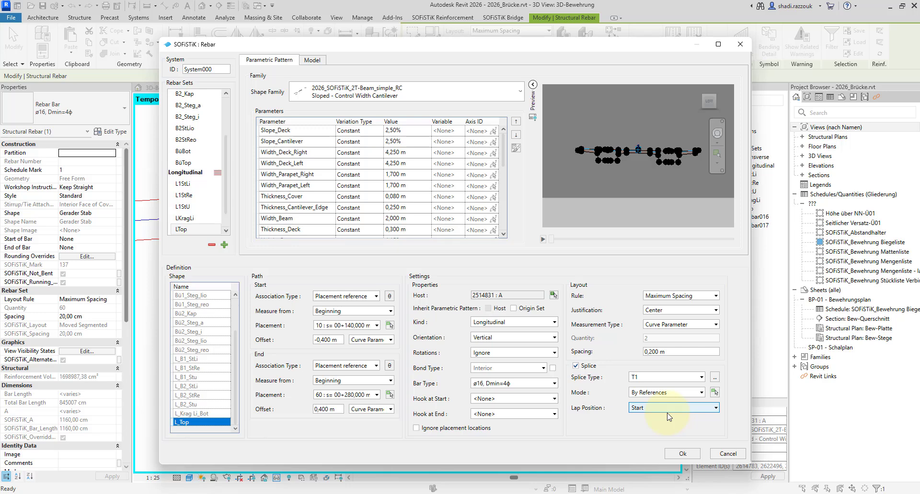
click(642, 408)
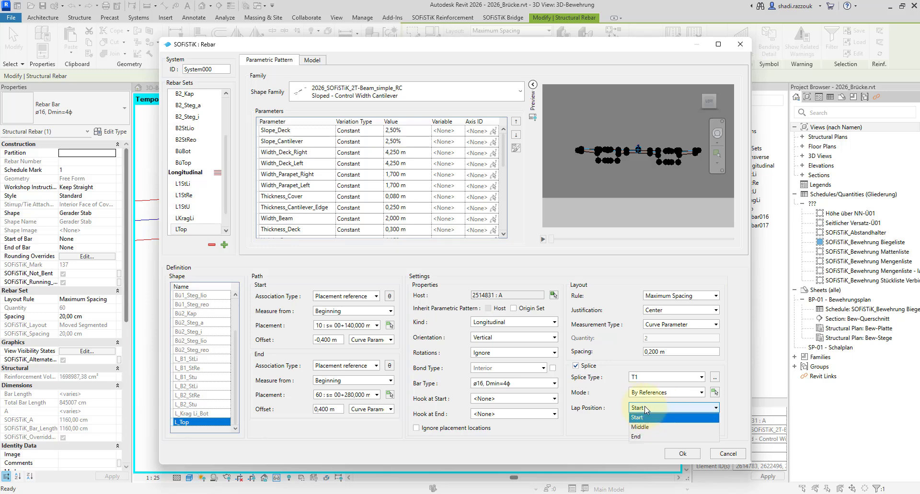
click(645, 410)
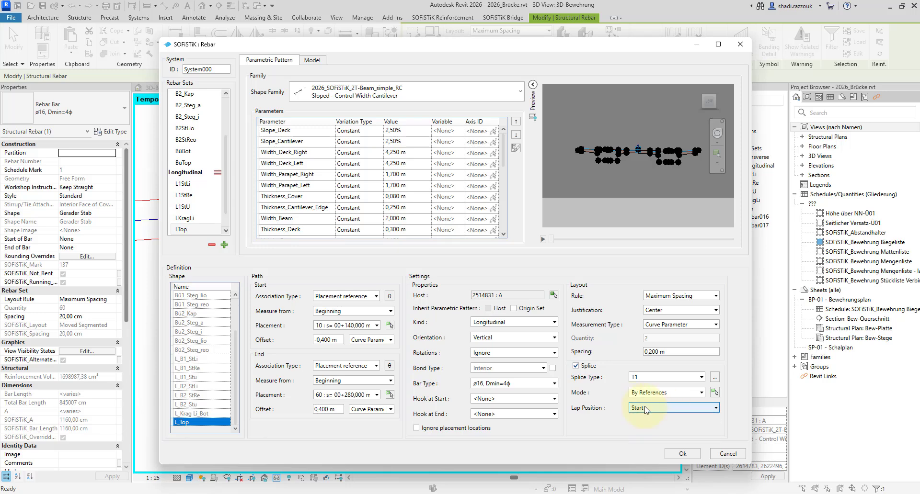
Step: Assign all sixteen reference lines across the bridge deck as the splice locations for LTop
click(714, 393)
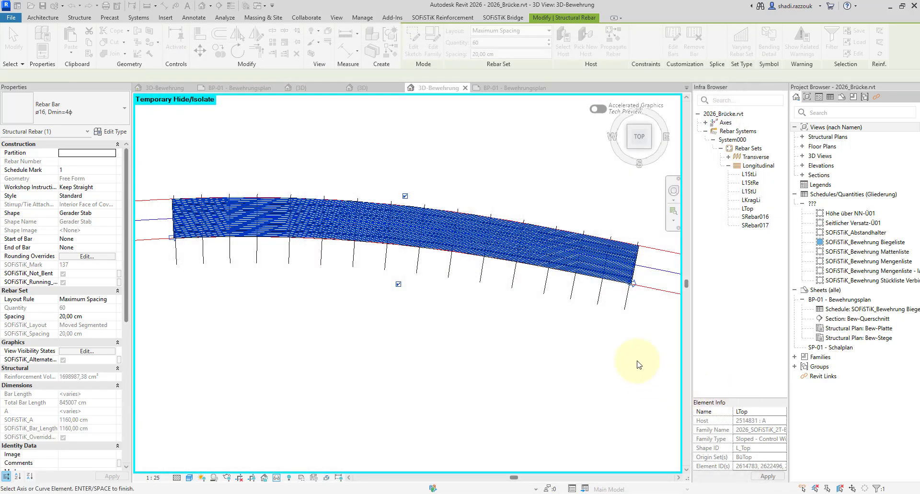
click(628, 308)
click(599, 300)
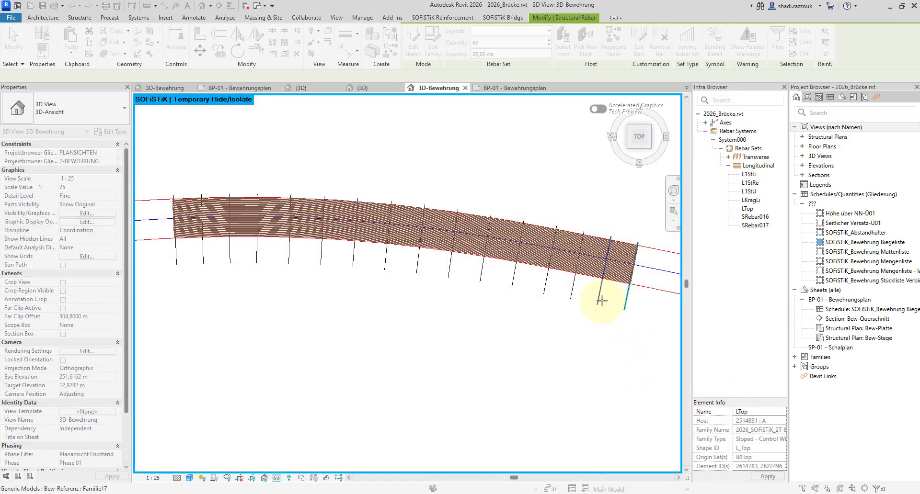
click(571, 293)
click(550, 289)
click(515, 283)
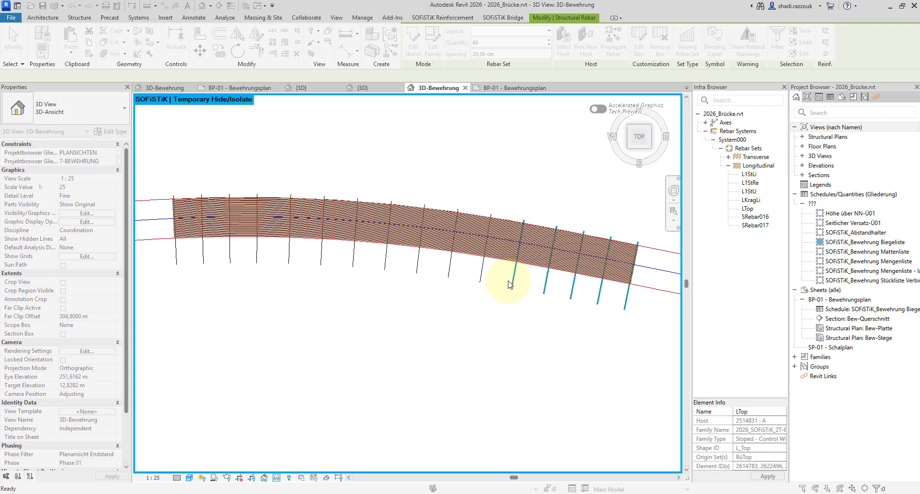
click(483, 277)
click(450, 274)
click(418, 271)
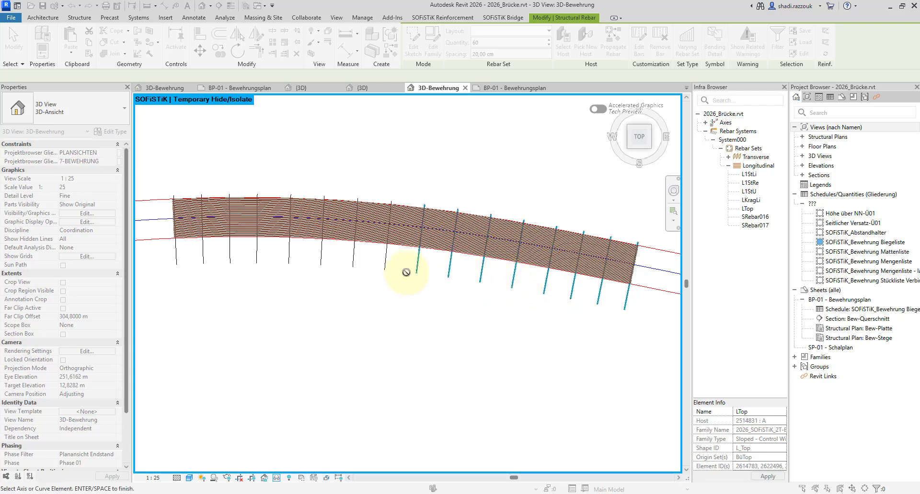
click(386, 267)
click(353, 265)
click(319, 258)
click(289, 261)
click(258, 262)
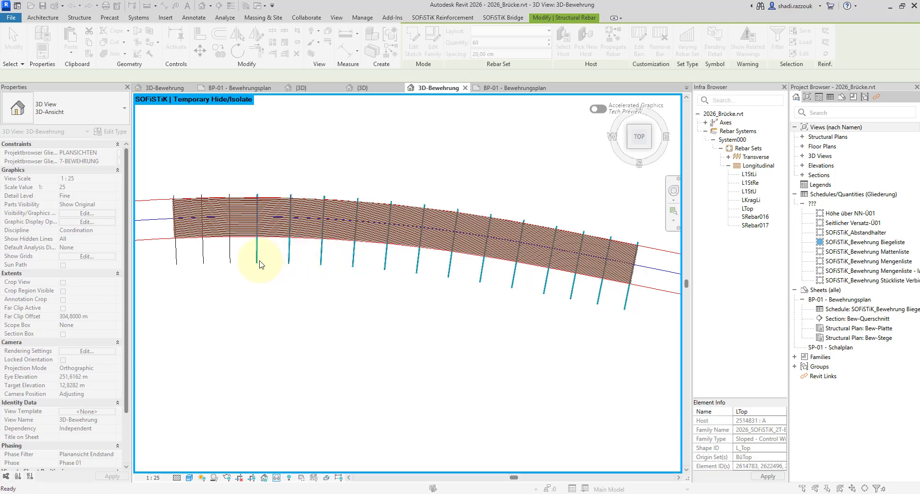
click(231, 260)
click(204, 260)
click(176, 262)
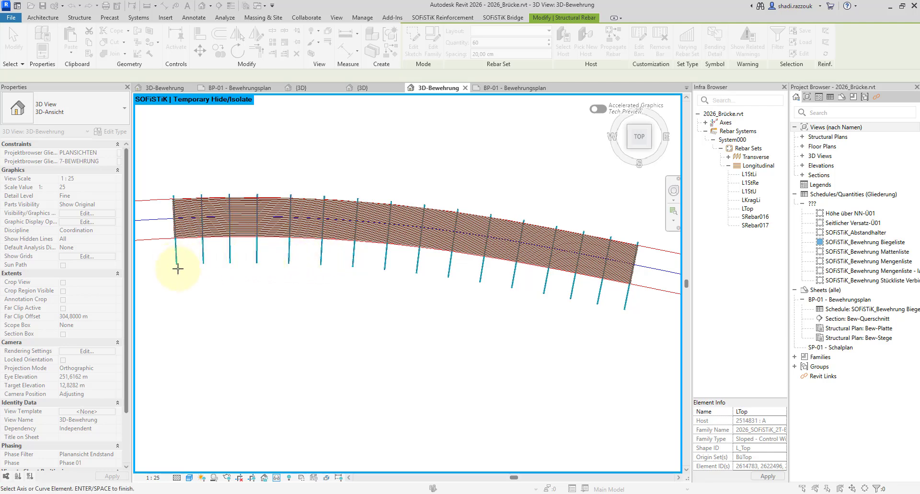
key(Return)
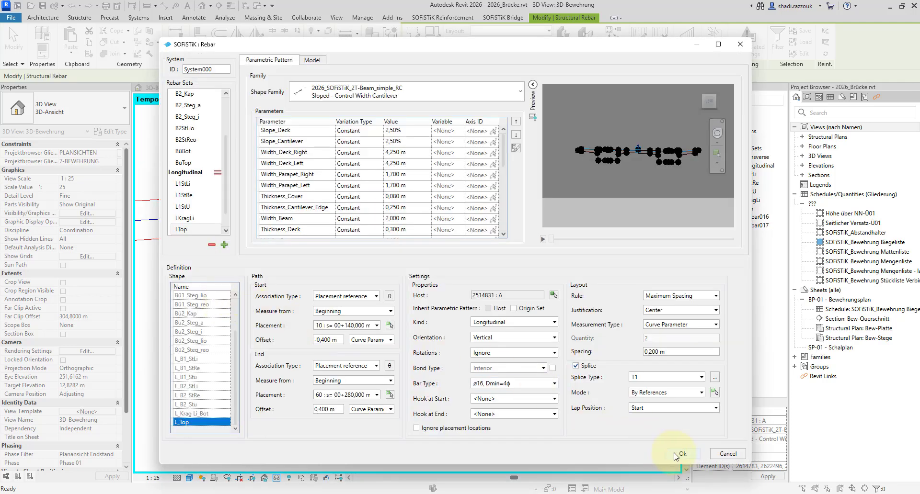
Step: Apply the LTop splice definition to the deck rebar and inspect a resulting segment up close
click(680, 454)
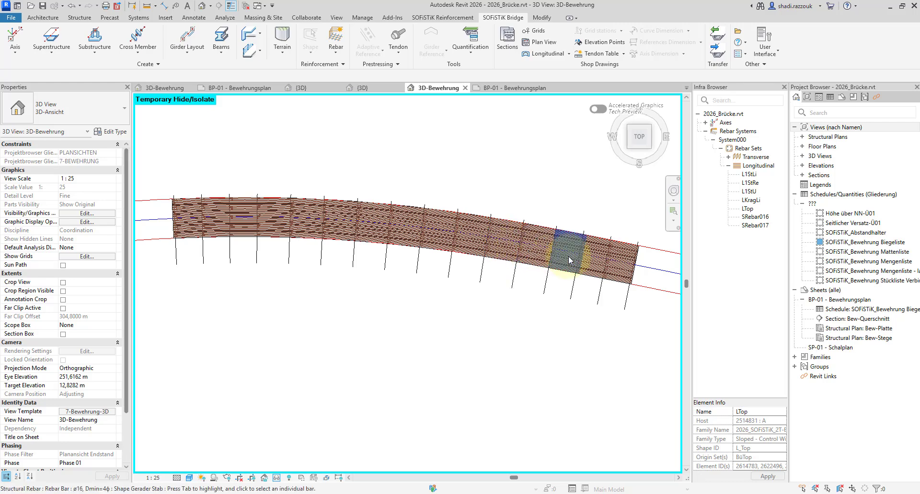
scroll(570, 260, up, 3)
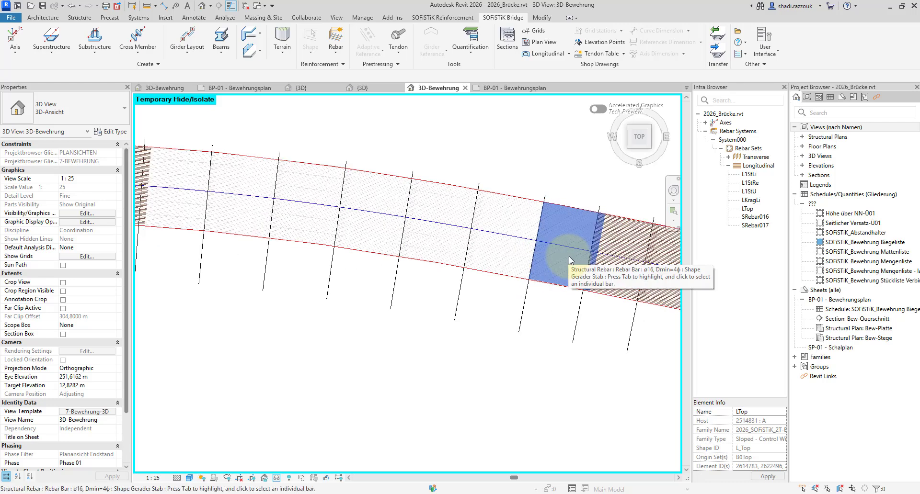
scroll(570, 258, up, 3)
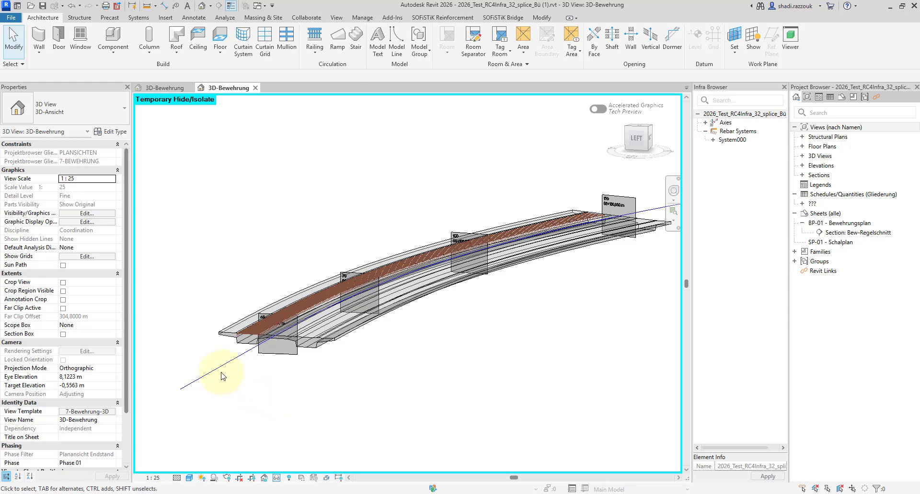
Step: Open the SOFiSTiK rebar definition of the transverse top bars over the bridge beam for editing, with the model viewed from above
scroll(229, 352, up, 10)
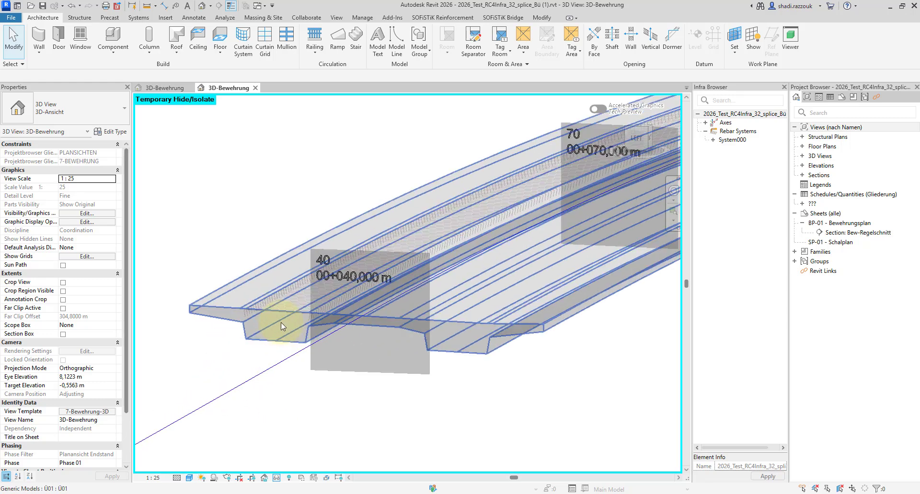
click(292, 288)
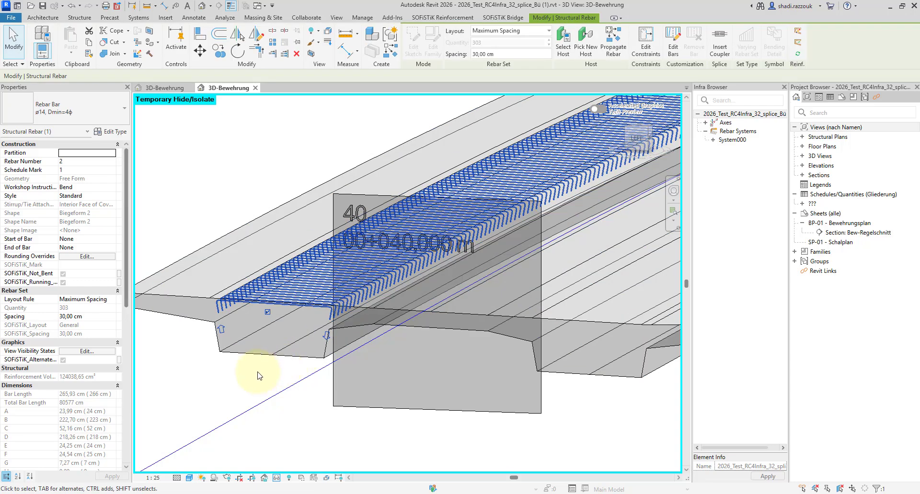
scroll(257, 376, down, 4)
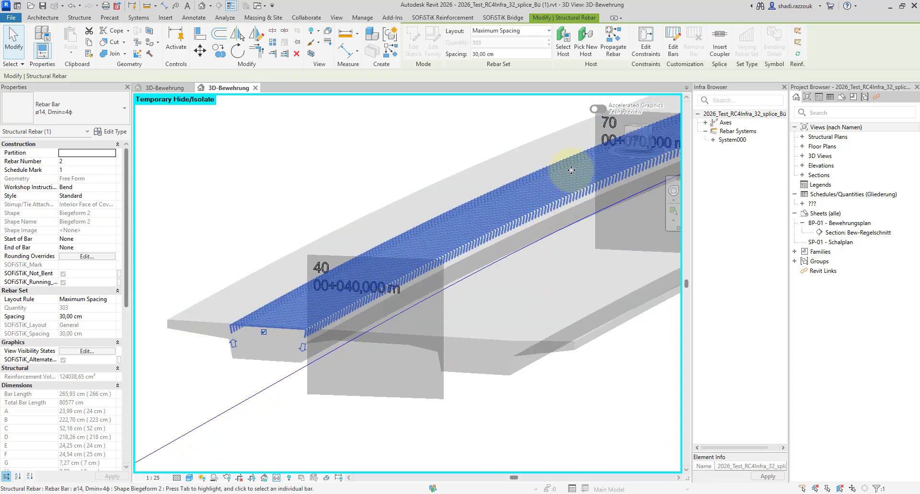
click(643, 138)
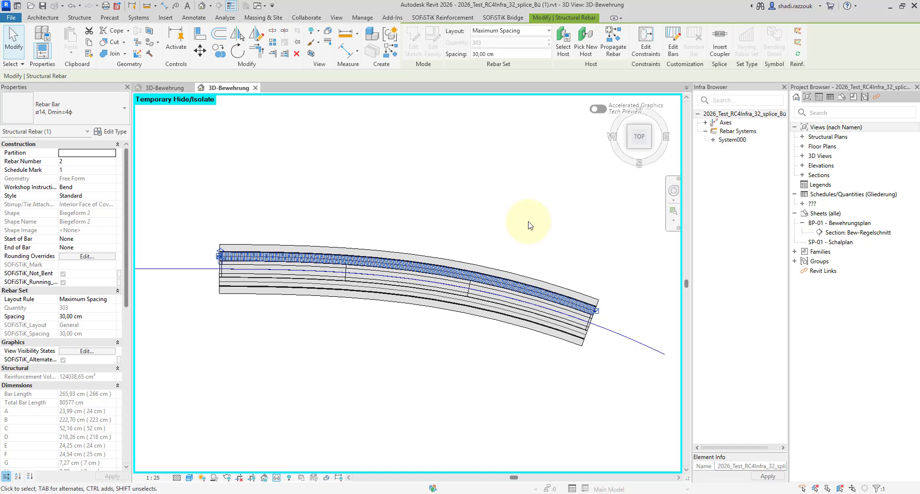
click(797, 33)
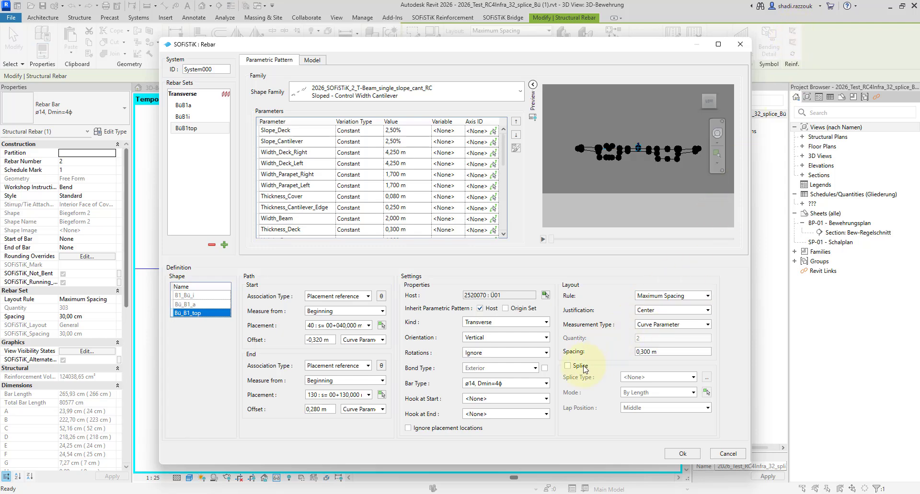
Step: Enable splicing for the transverse set Bü_B1_top with splice type Bü1 and mode By References
click(631, 376)
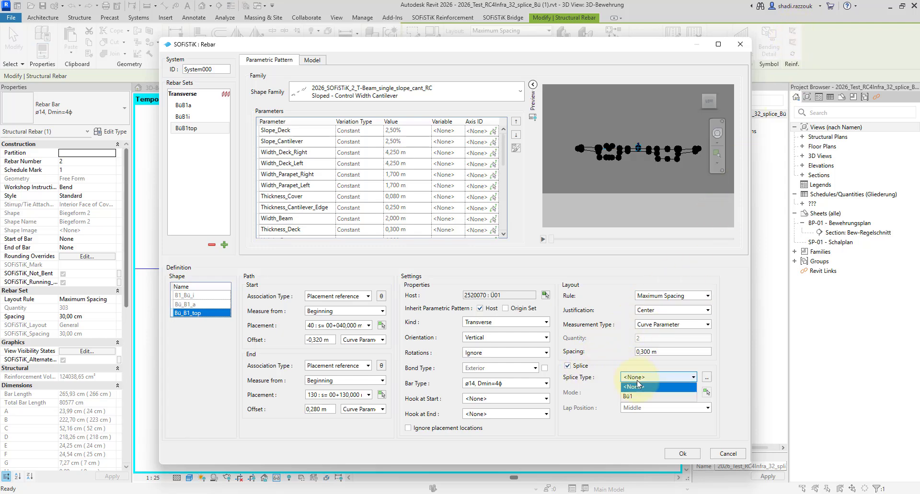
click(637, 391)
click(645, 398)
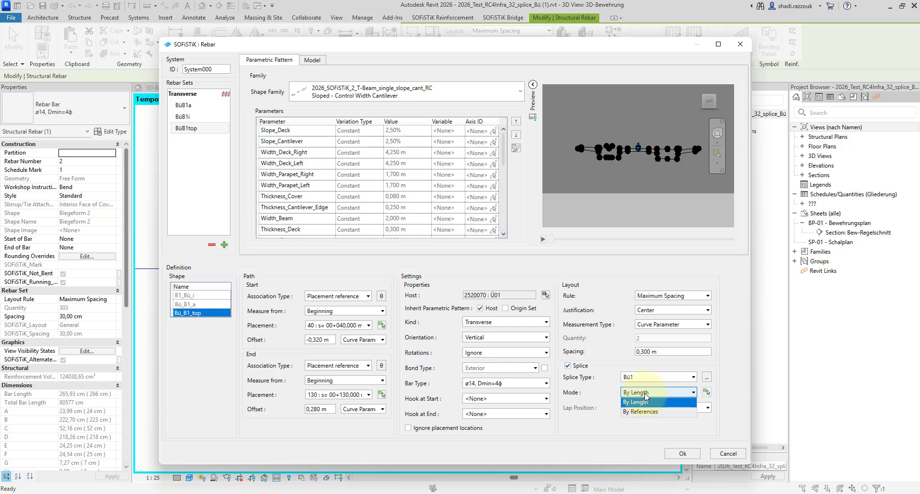
click(646, 412)
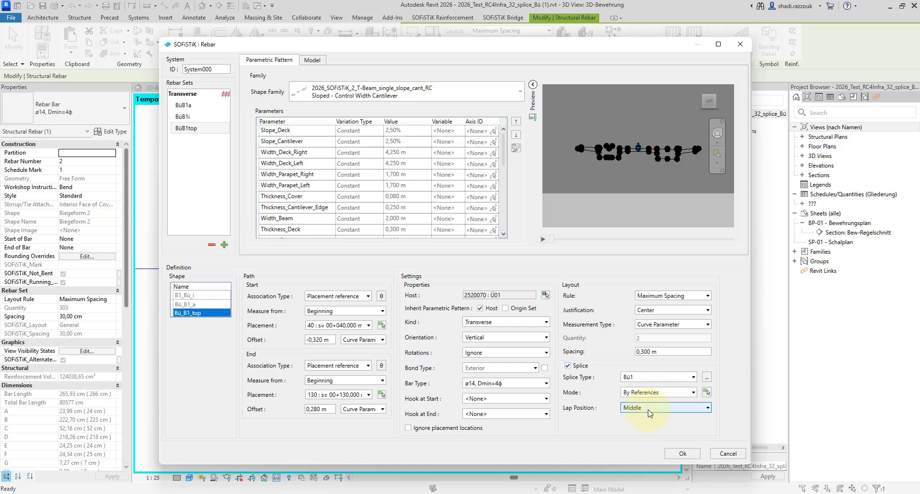
Step: Assign the longitudinal reference lines along both bridge beams as splice locations for Bü_B1_top and apply the rebar definition
click(706, 393)
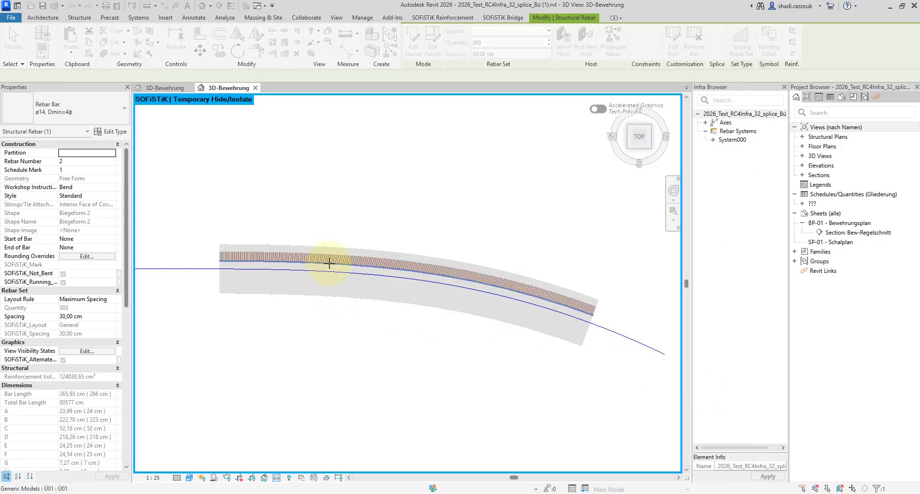
scroll(329, 262, up, 3)
click(339, 260)
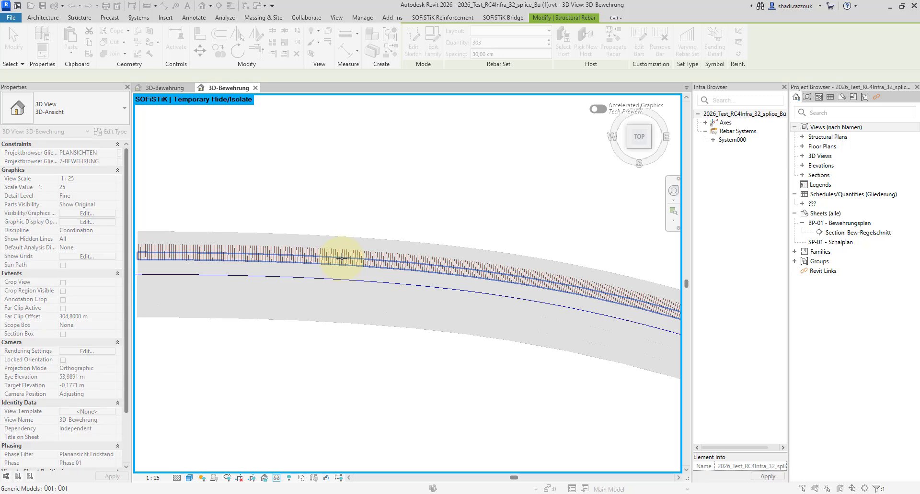
key(Tab)
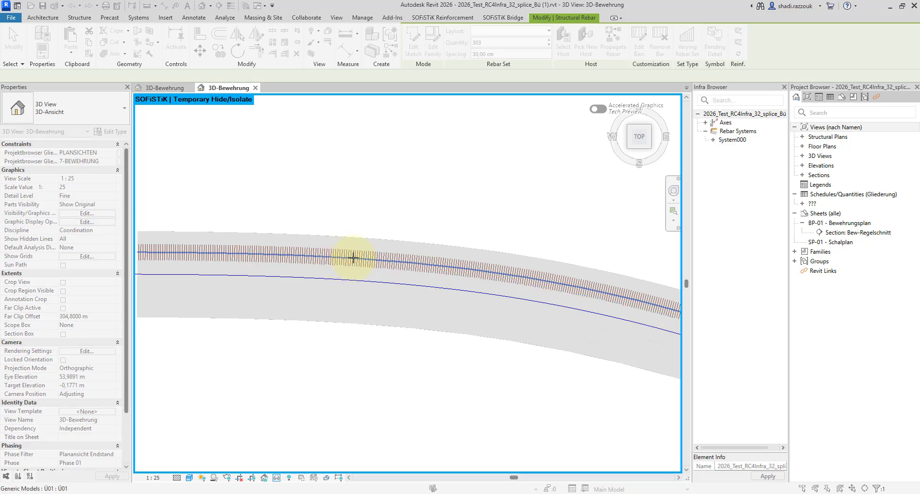
scroll(353, 258, down, 1)
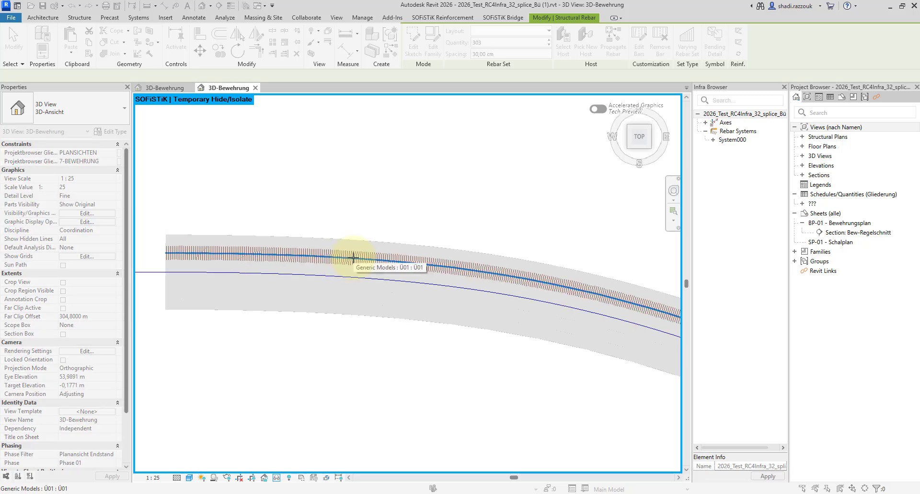
middle_drag(475, 323, 430, 295)
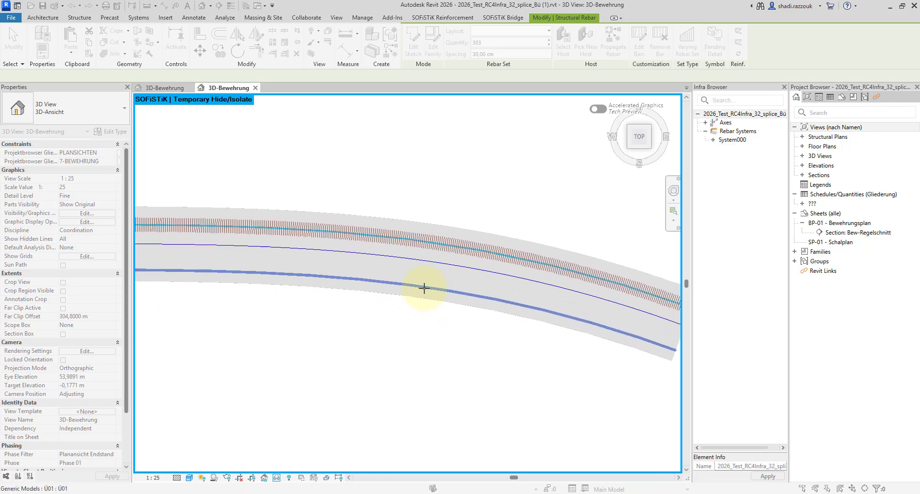
click(423, 288)
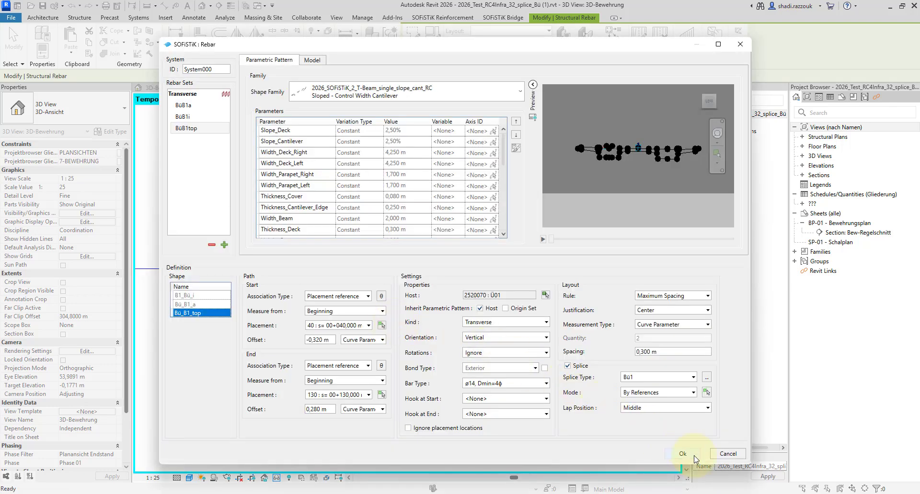
click(682, 454)
click(649, 440)
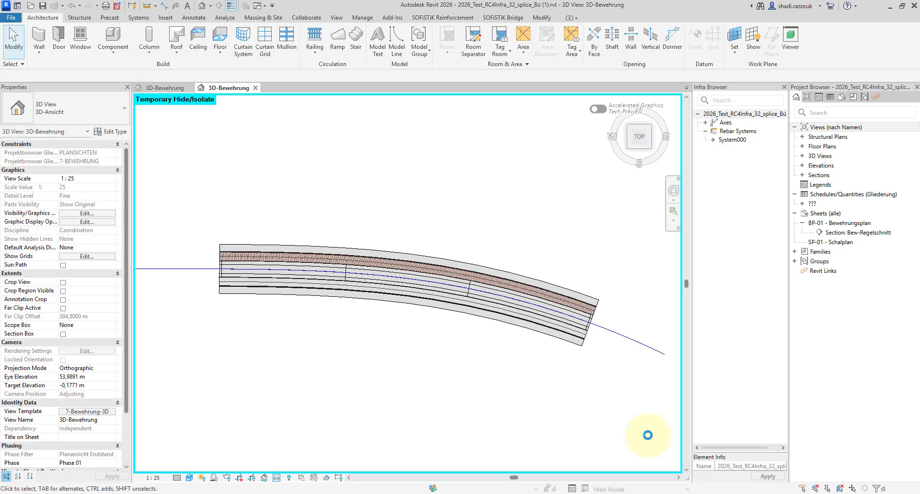
Step: Examine the lapped segments of the transverse top bars at the start of the bridge from above and in 3D
scroll(262, 286, up, 5)
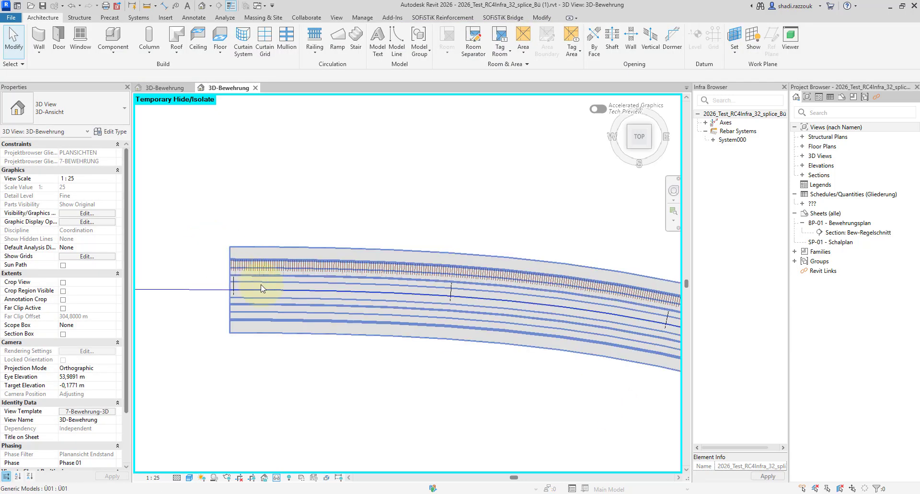
scroll(269, 288, up, 4)
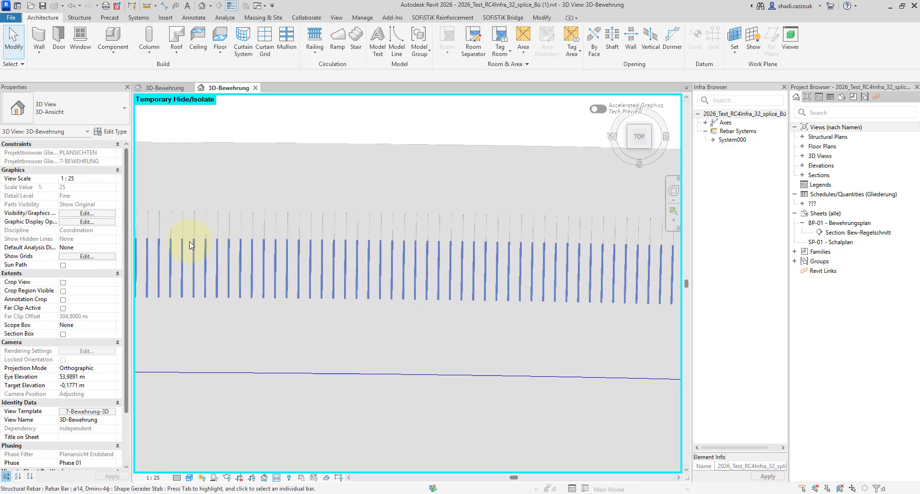
scroll(199, 242, up, 4)
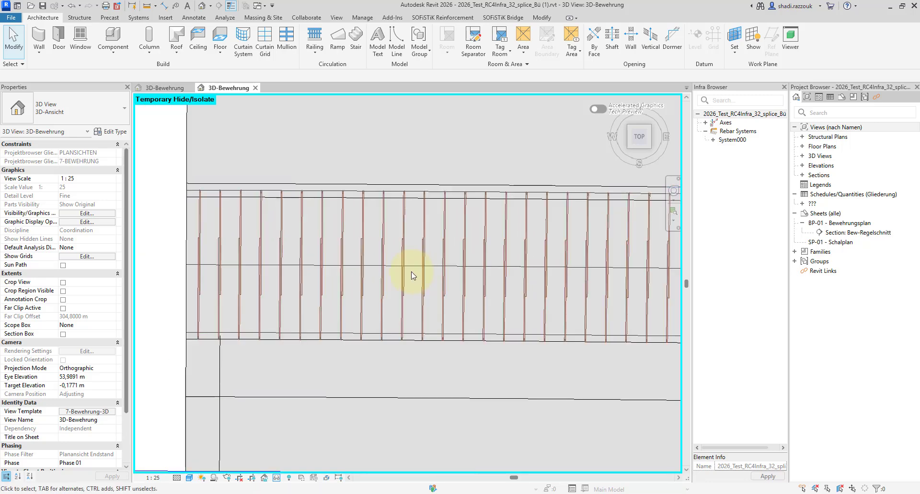
click(345, 222)
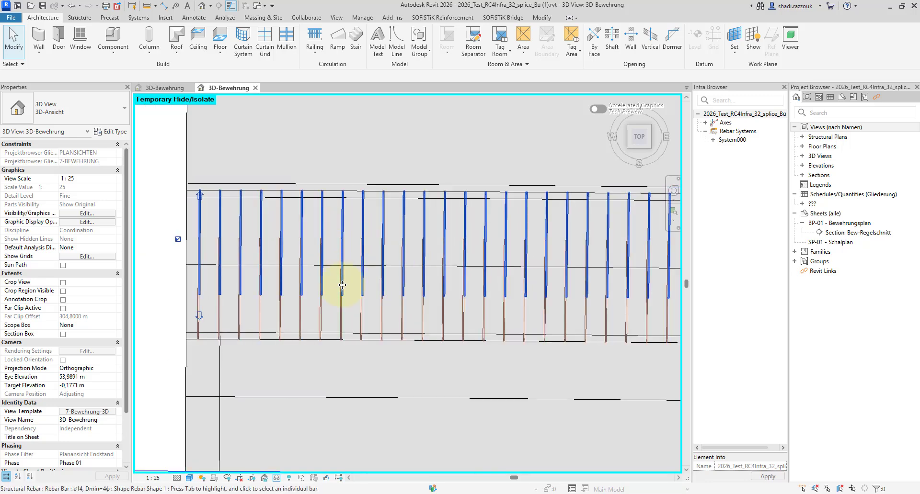
click(416, 365)
scroll(417, 366, down, 2)
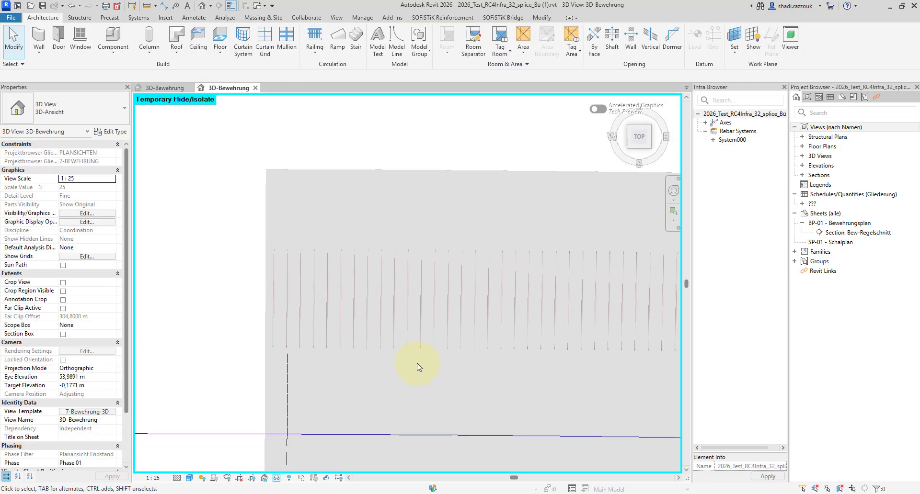
shift+middle_drag(460, 421, 412, 199)
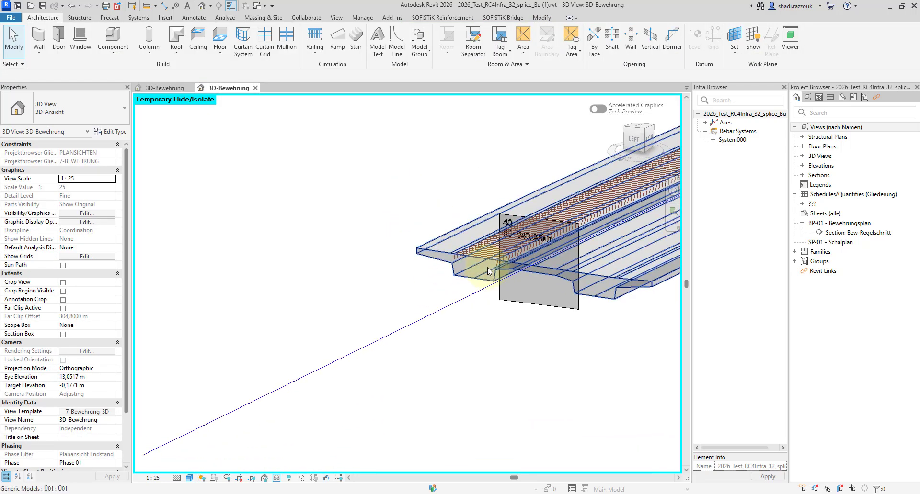
scroll(489, 267, up, 6)
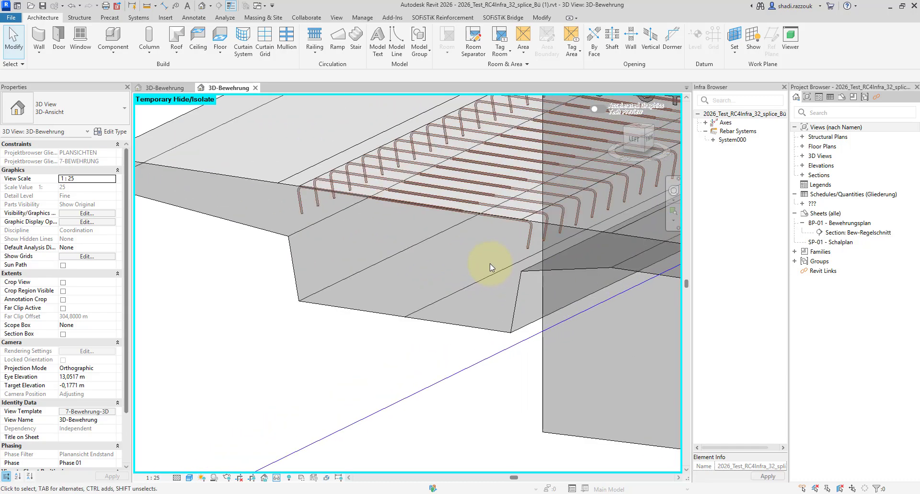